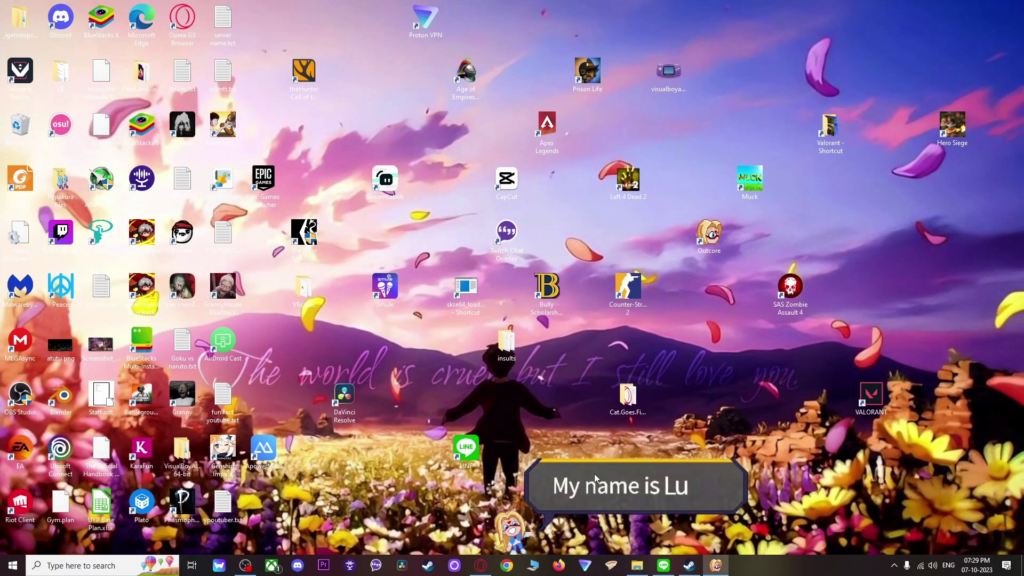
Answer Yes to owning this place during Lu's introduction
left_click(648, 488)
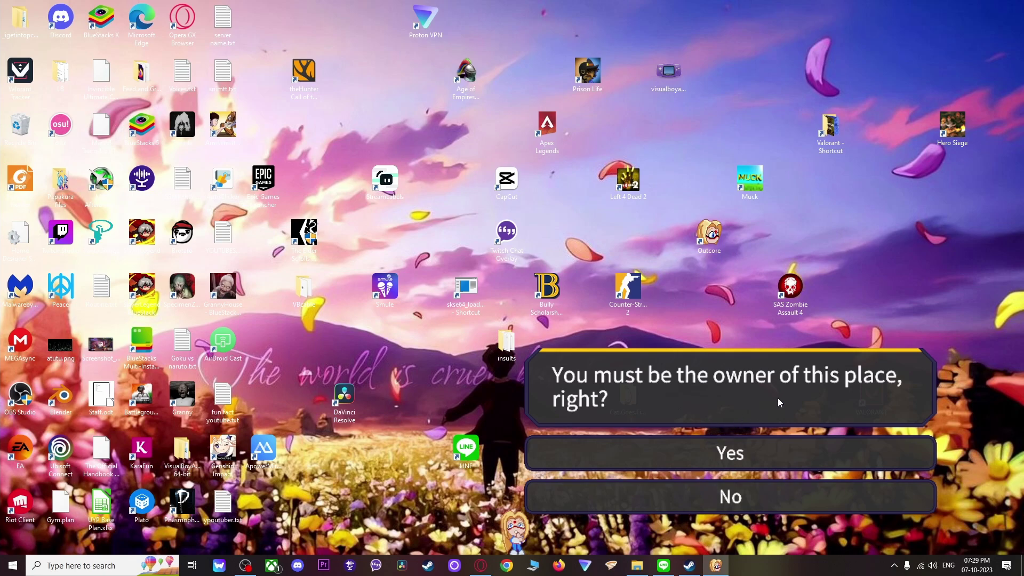
left_click(734, 450)
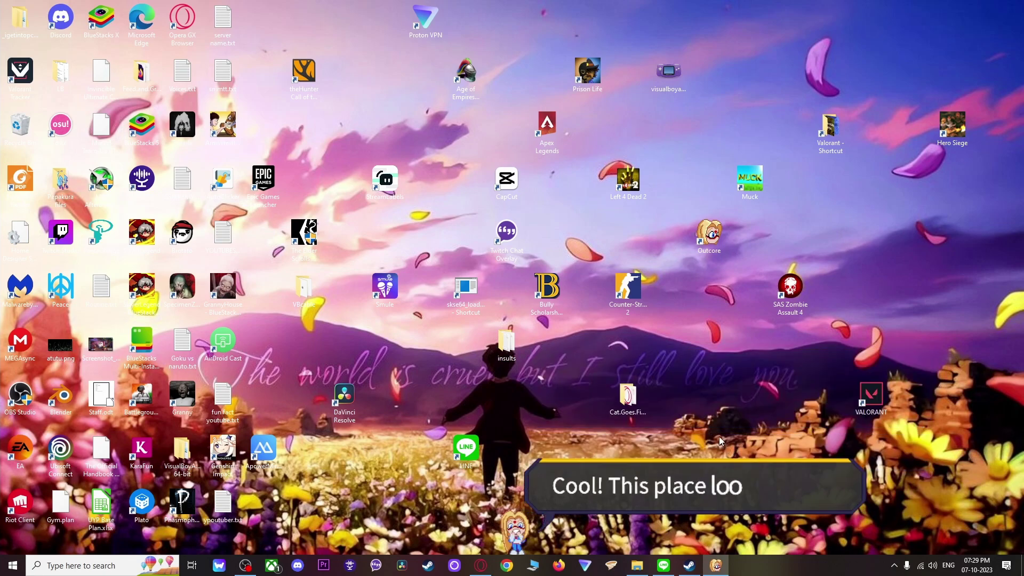
left_click(729, 481)
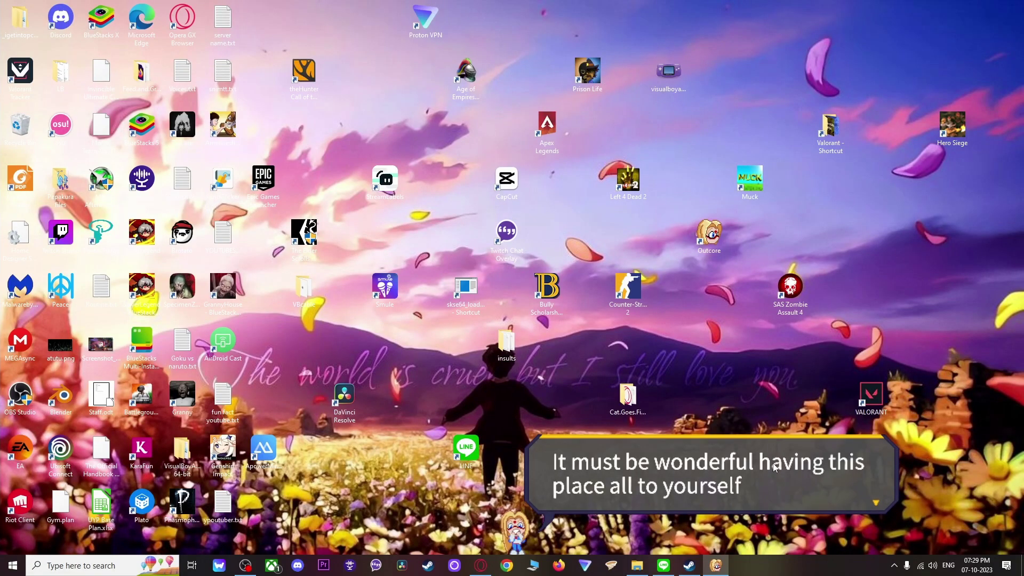
Enter the name WindowsXP, fixing the typo, and continue past Lu's greeting
left_click(724, 488)
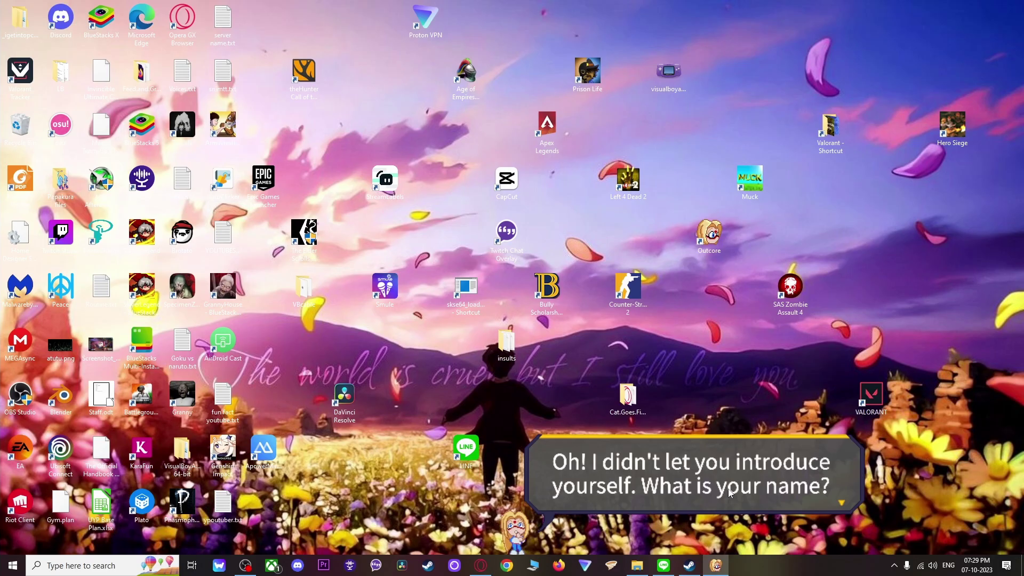
left_click(730, 492)
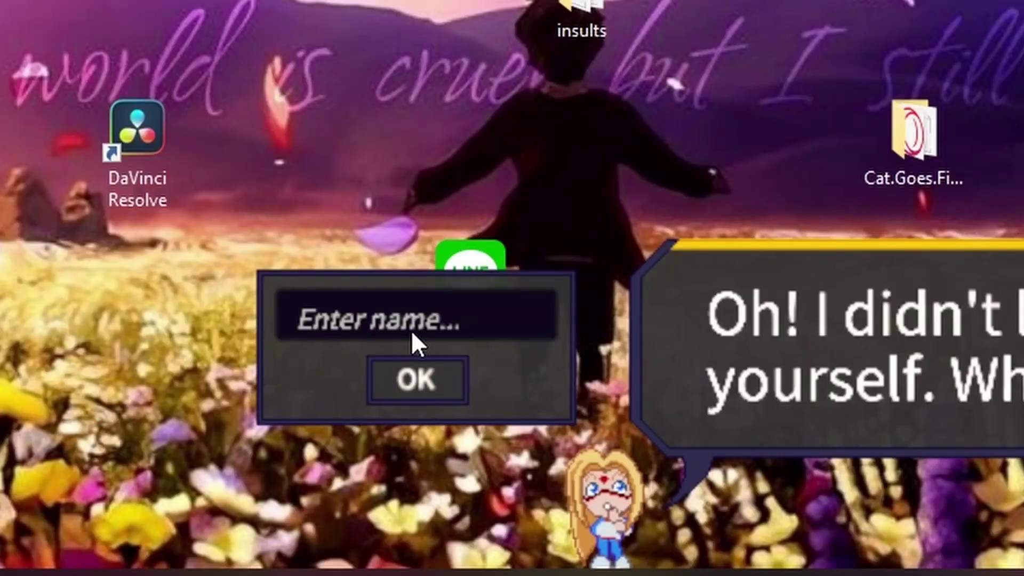
type("WindowsXZ")
key("BackSpace")
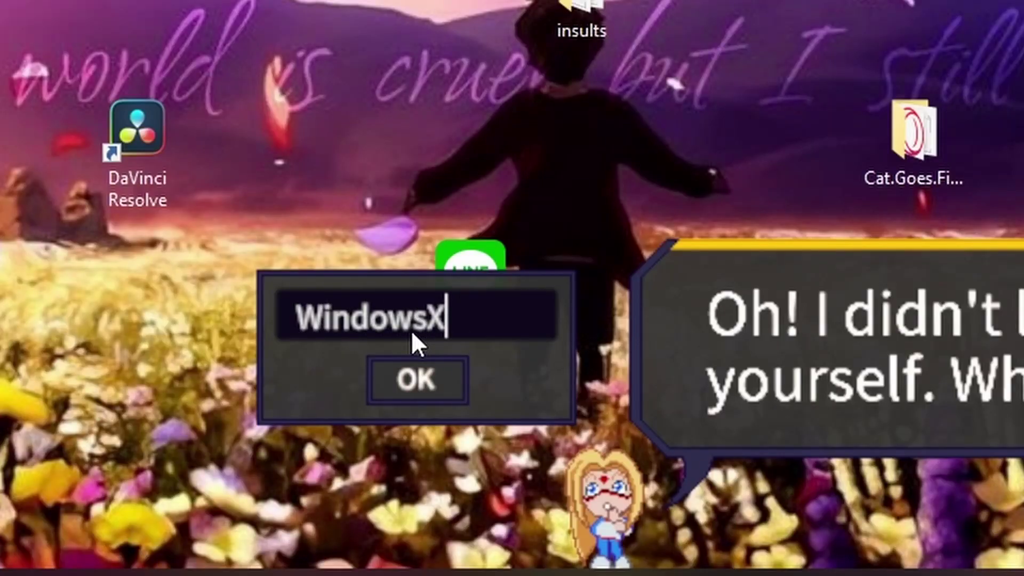
type("P")
key("Return")
left_click(739, 436)
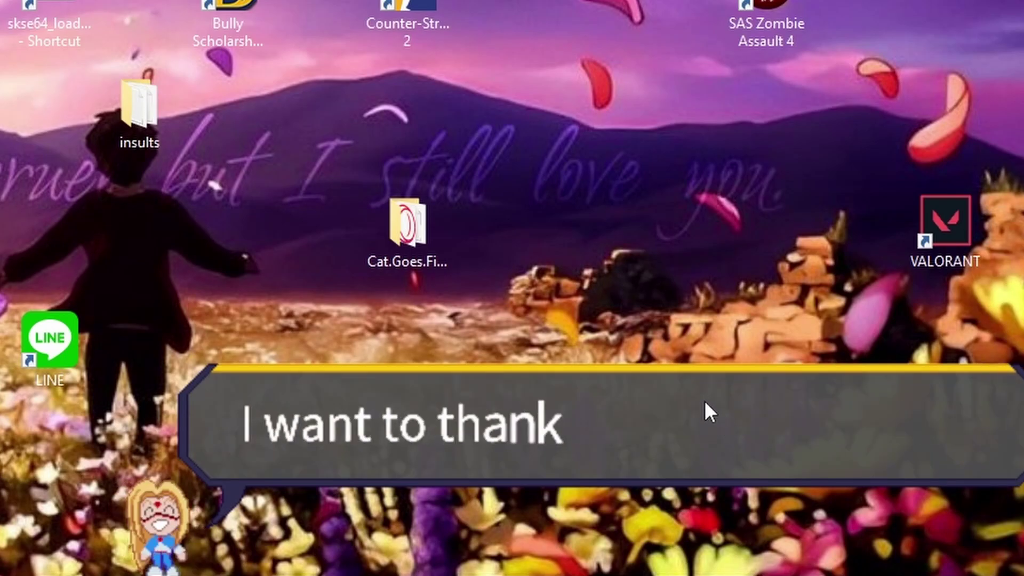
Decline to help Lu find her other files
left_click(705, 400)
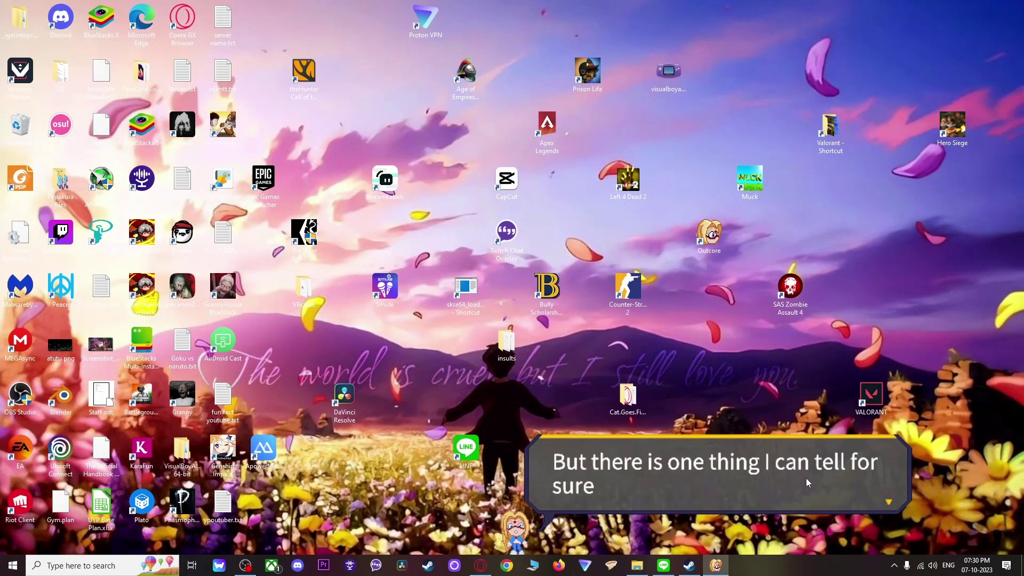
left_click(806, 478)
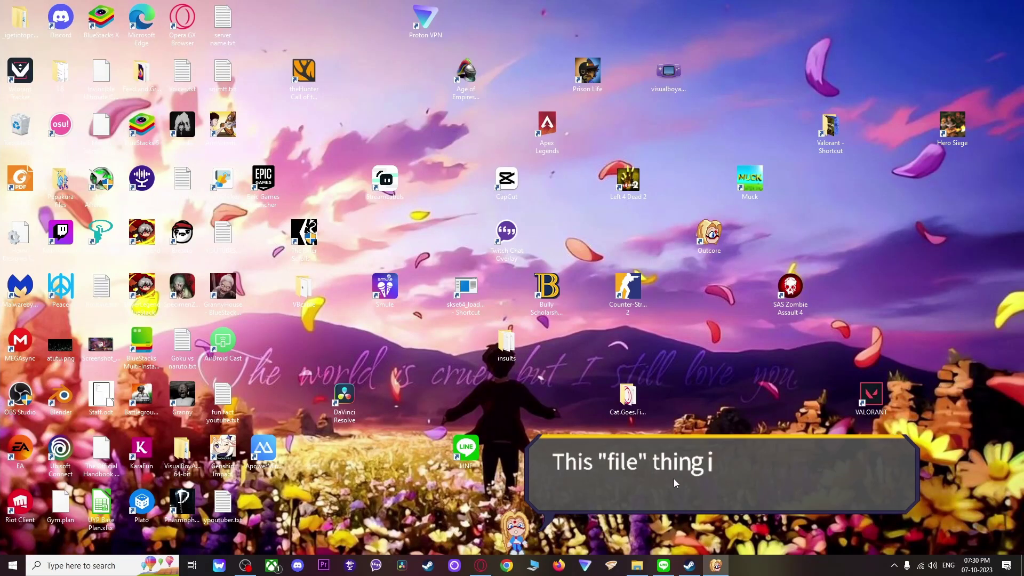
left_click(823, 483)
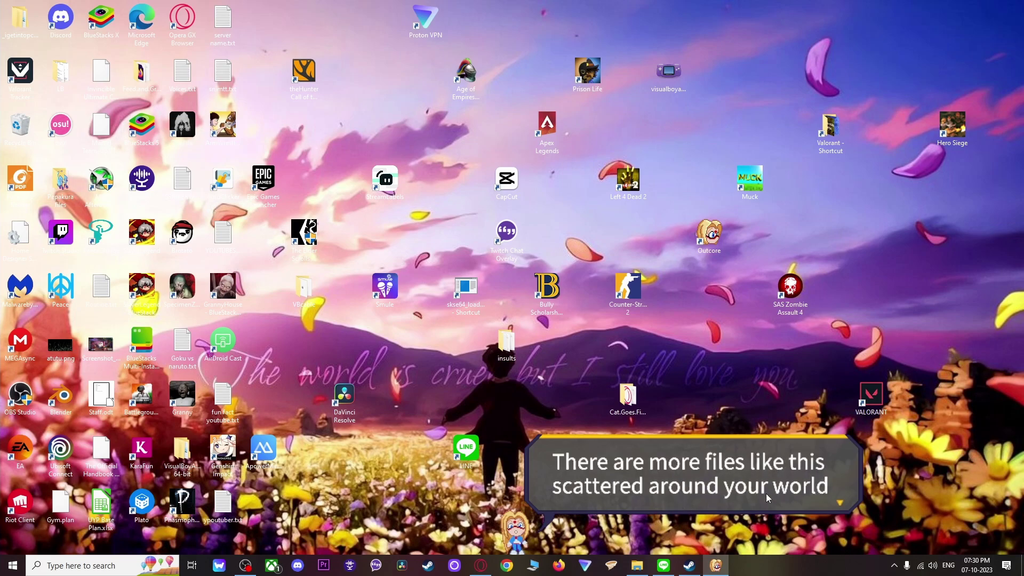
left_click(766, 493)
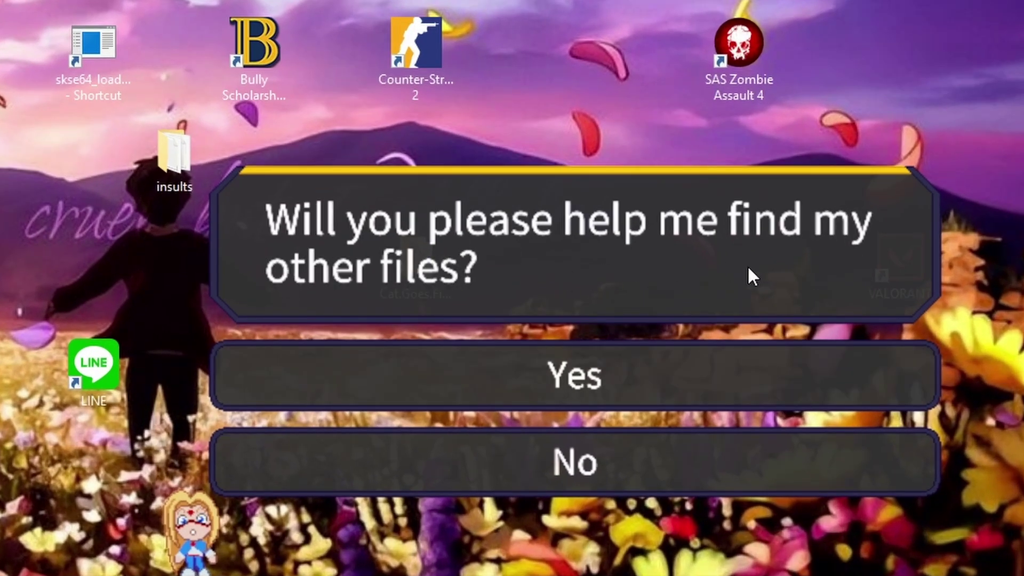
left_click(569, 464)
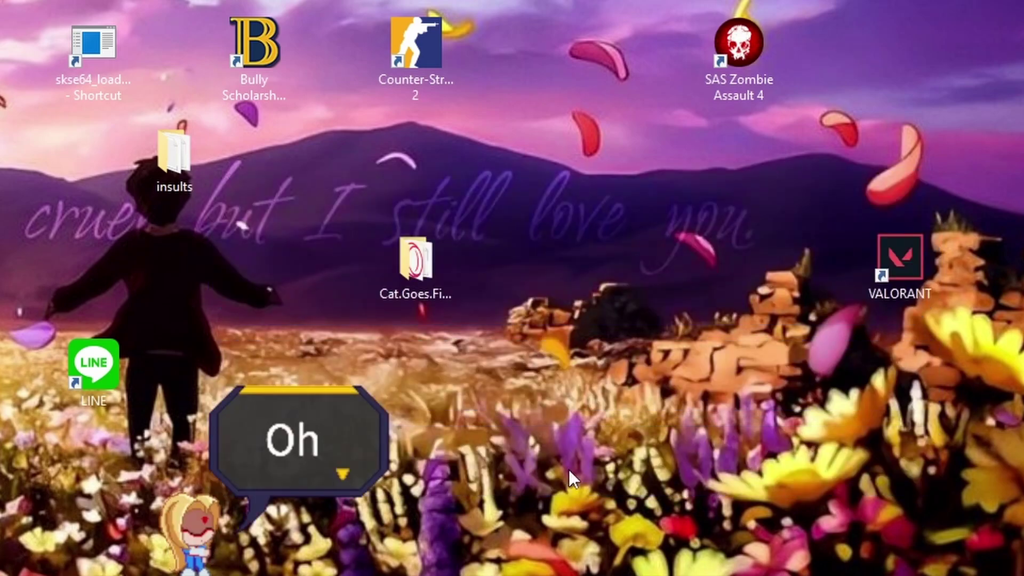
Ask the sleeping Lu to disappear and dismiss her from the desktop
left_click(355, 446)
left_click(745, 421)
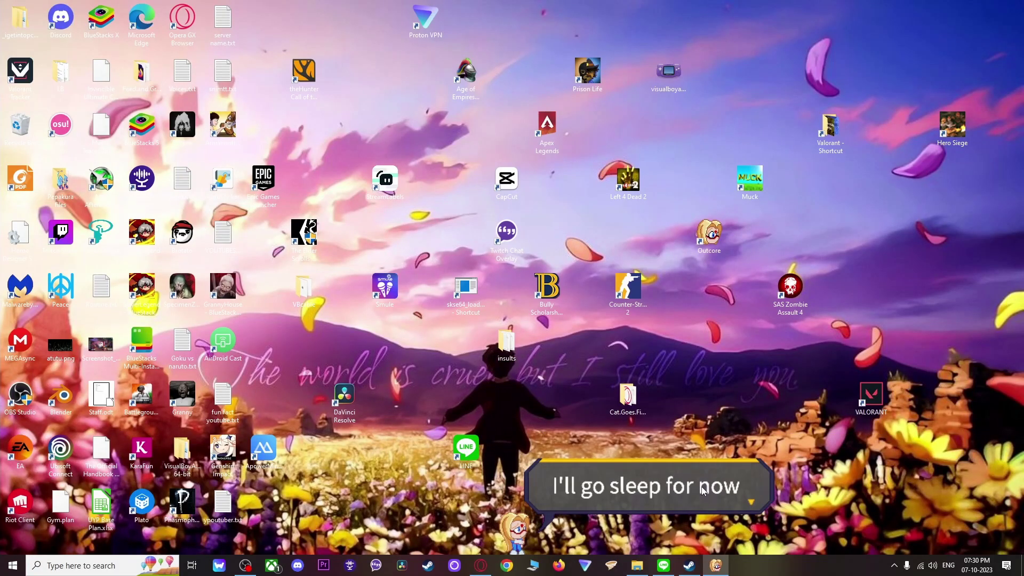
left_click(703, 489)
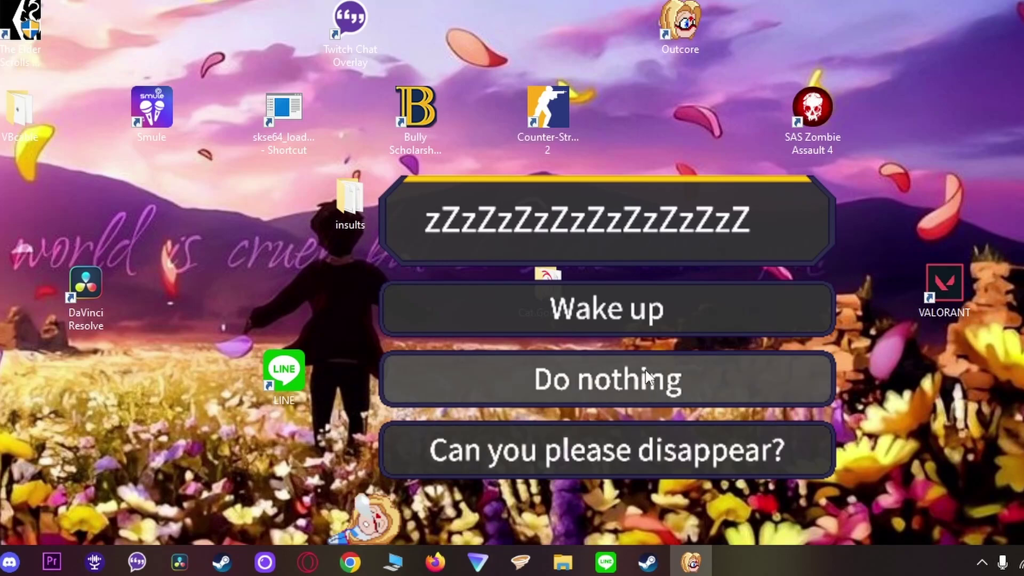
left_click(616, 450)
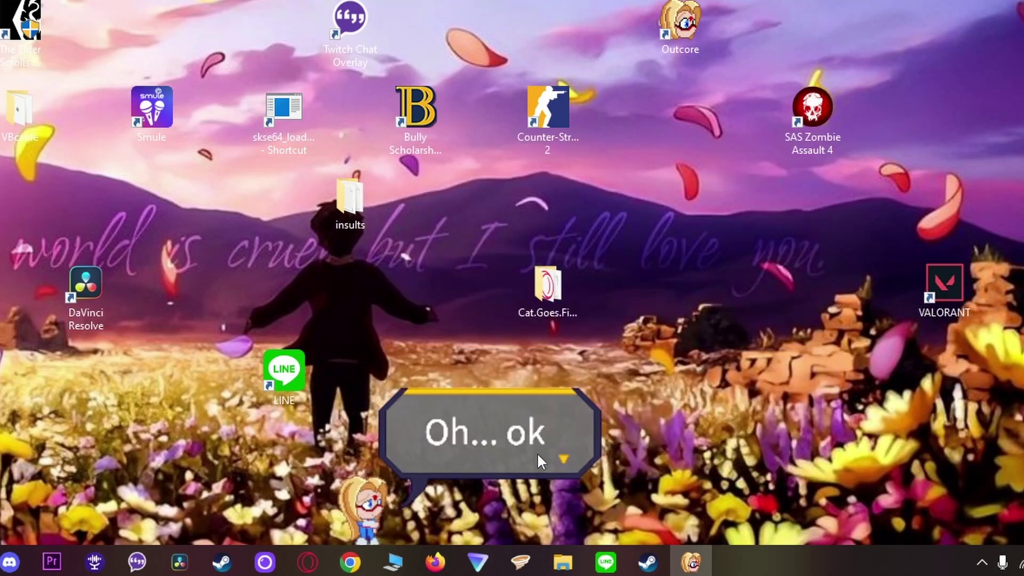
left_click(537, 453)
left_click(634, 446)
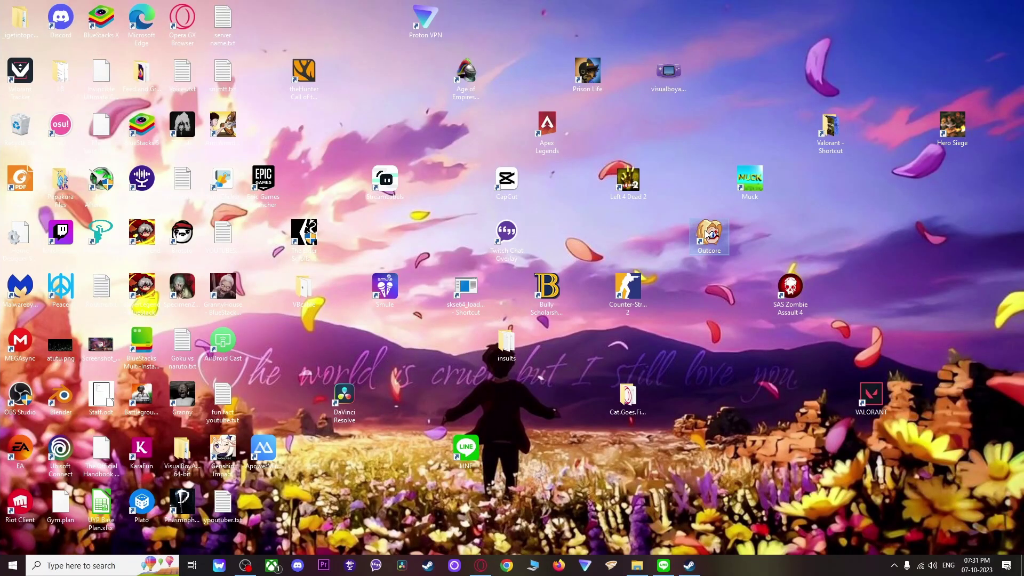
Relaunch Outcore, continue the story and agree to help Lu recover
left_click(709, 235)
left_click(641, 412)
left_click(576, 486)
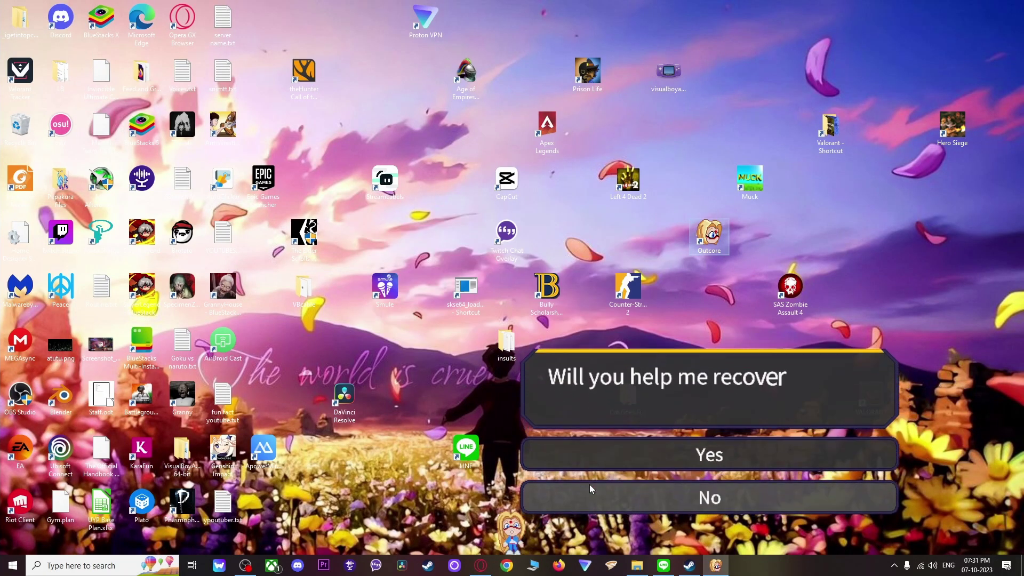
left_click(708, 455)
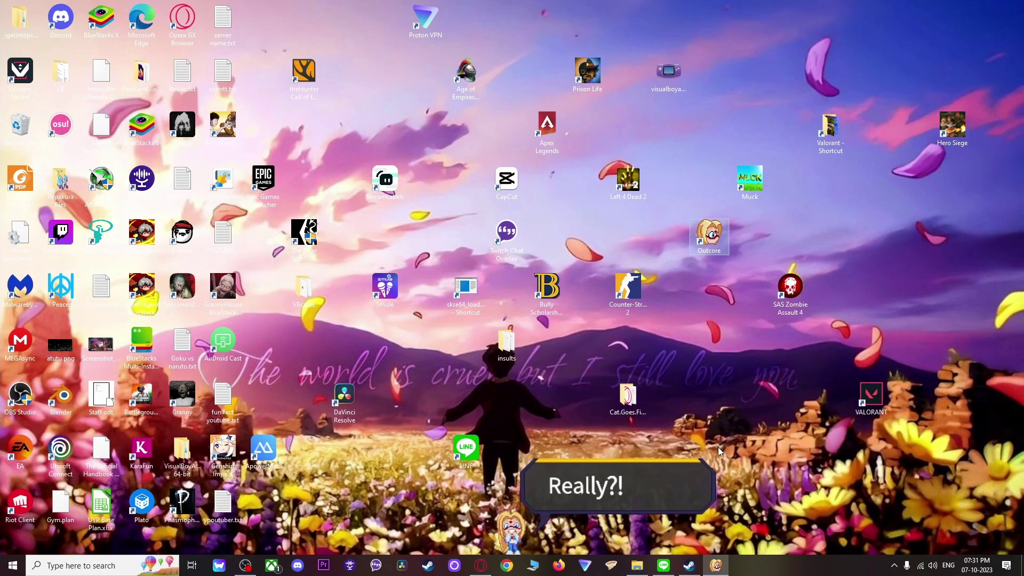
Drag L@umi~.data from Documents onto Lu and follow her dialogue about decrypting it together
left_click(605, 484)
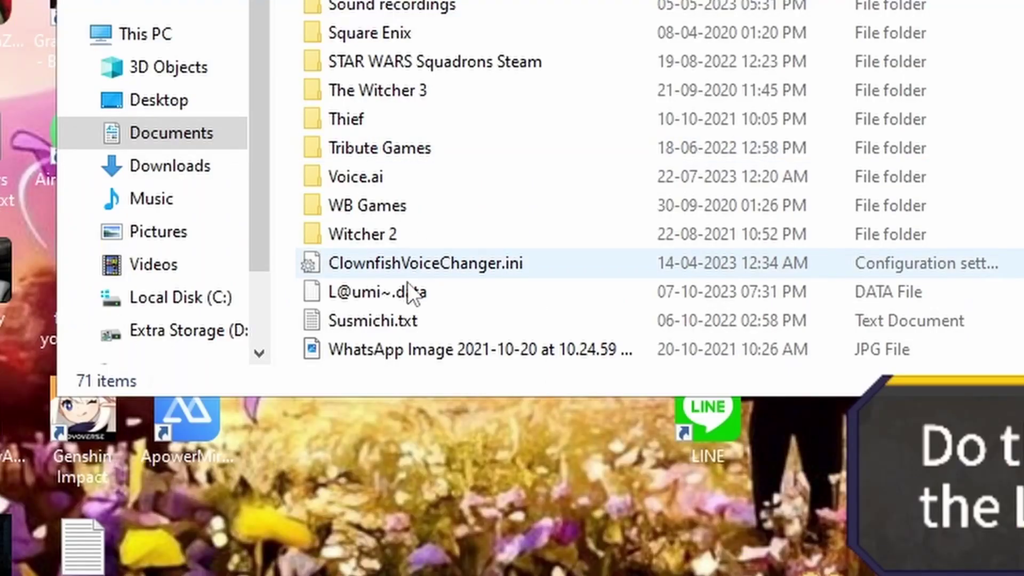
left_click_drag(391, 294, 260, 454)
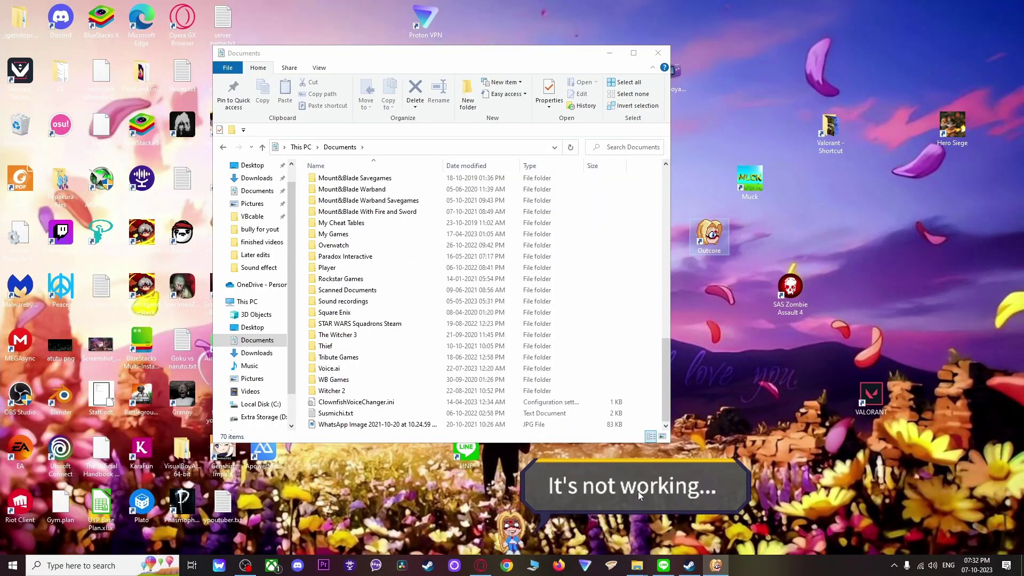
left_click(637, 496)
left_click(672, 494)
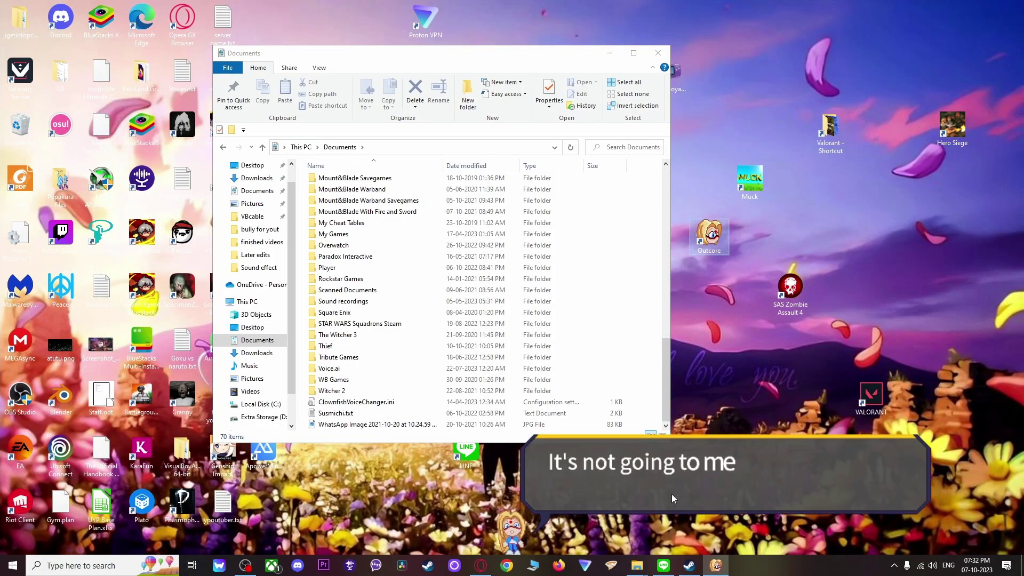
left_click(672, 493)
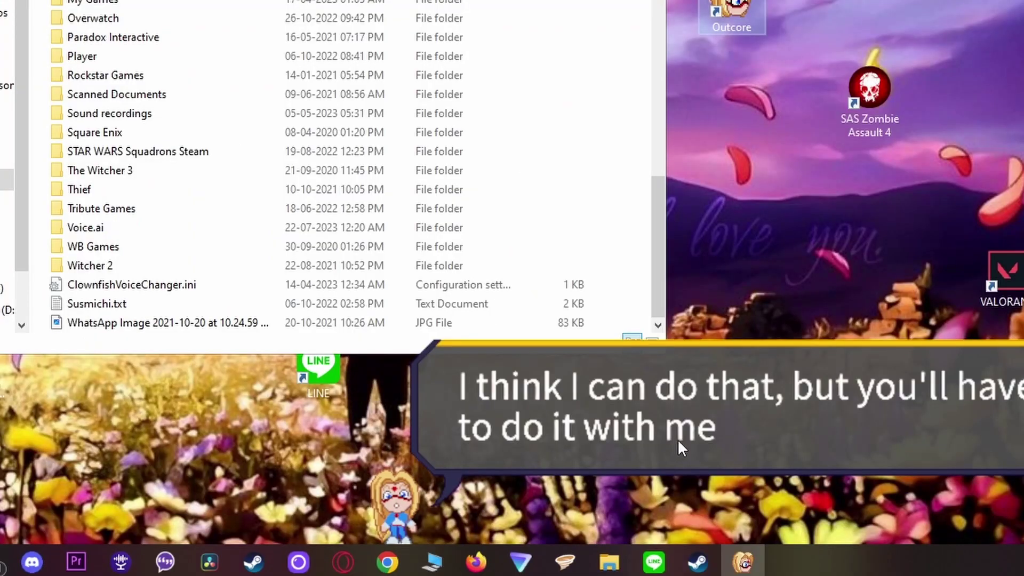
left_click(678, 440)
left_click(687, 427)
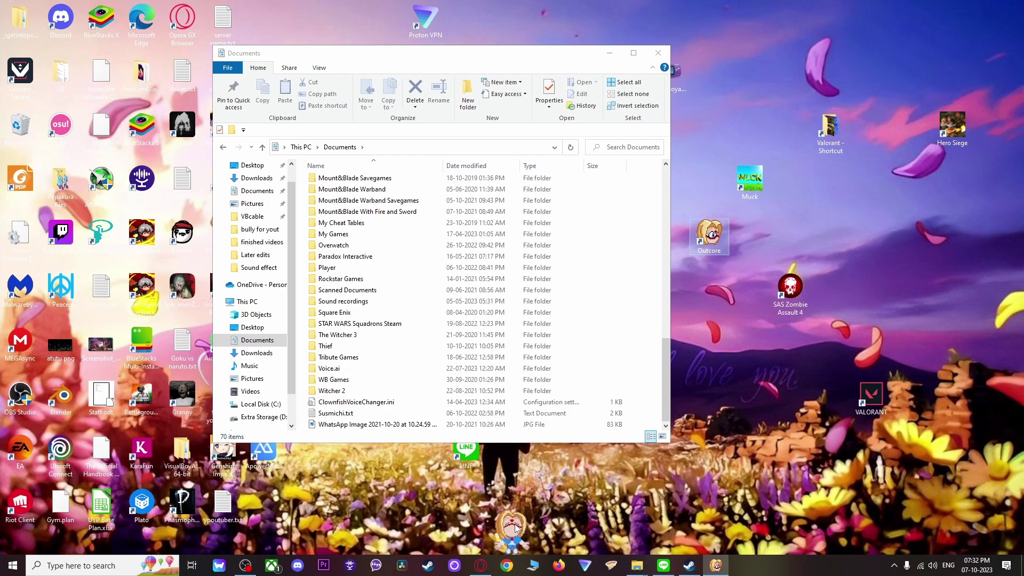
left_click(514, 542)
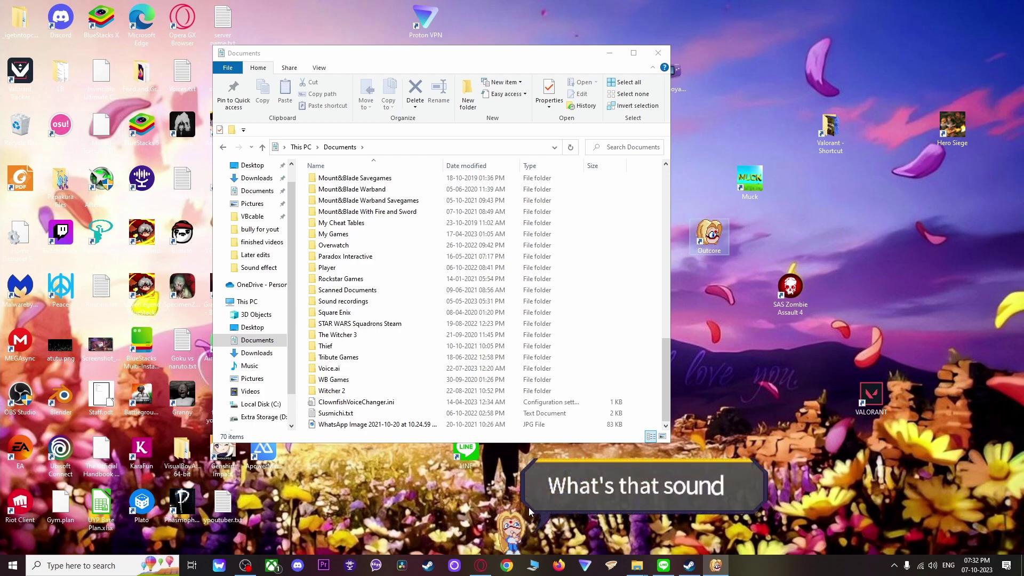
Dismiss Lu's bubble to reveal the safe, then open Untitled.png from Pictures
left_click(625, 498)
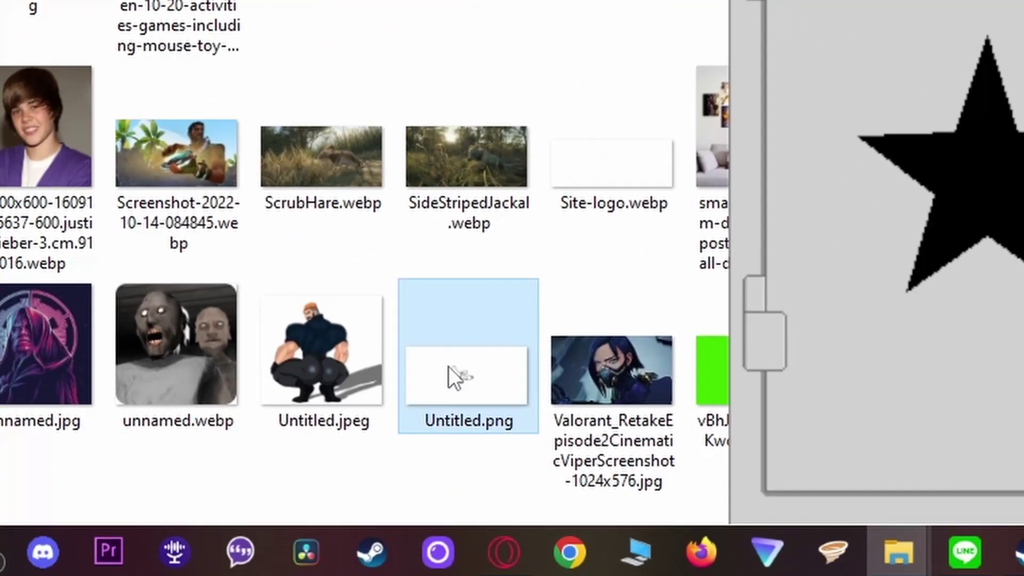
double_click(467, 378)
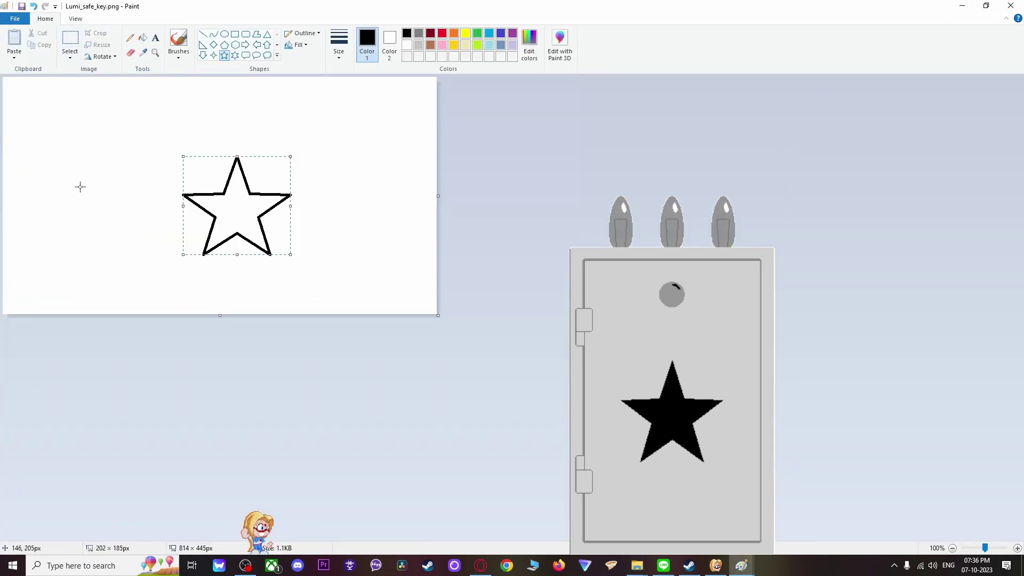
Deselect the star drawn in Paint to test it as the safe key
left_click(272, 280)
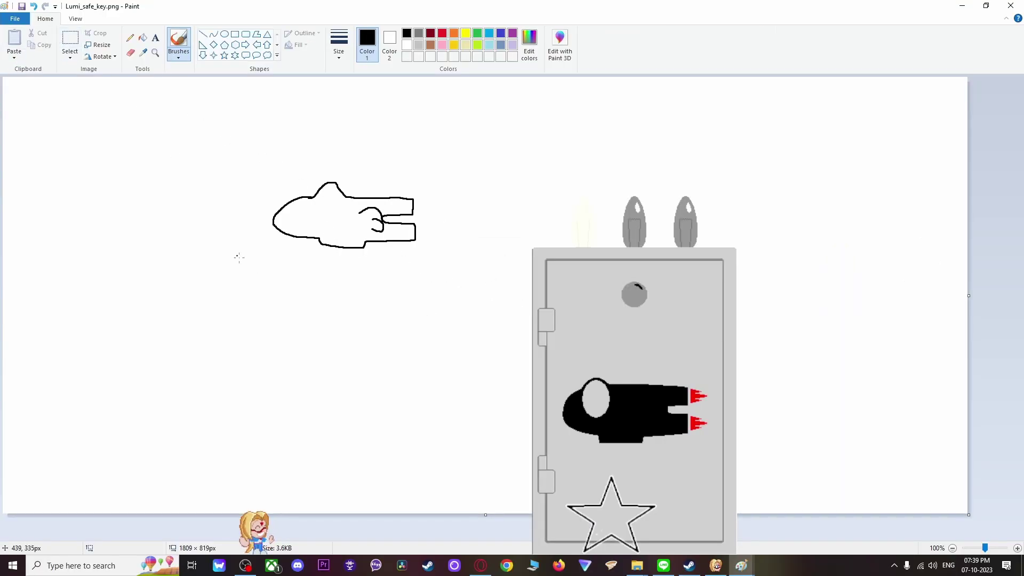
Test the ship drawing on the safe and take Lumi's advice on filling and pixel density
left_click(500, 499)
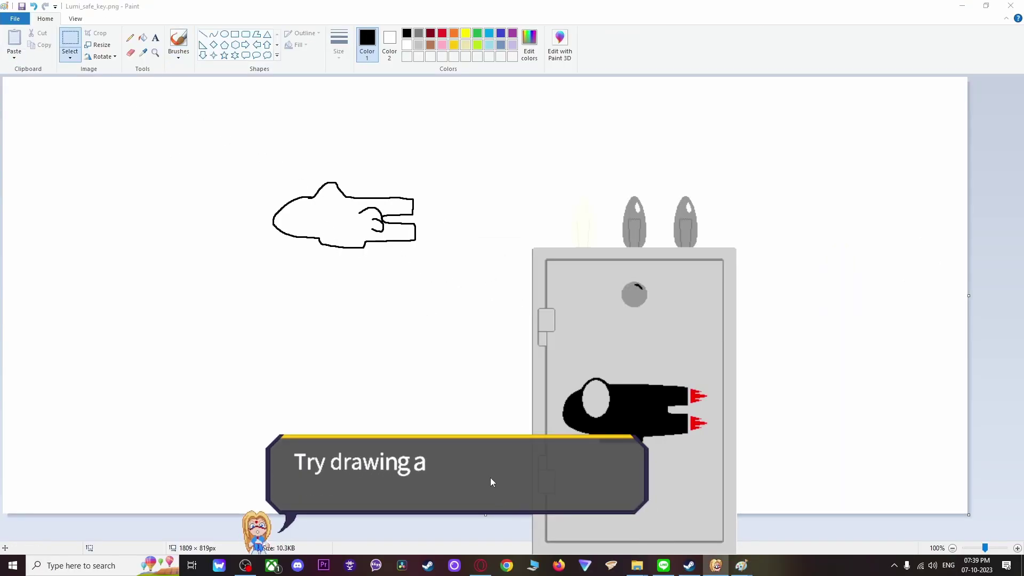
left_click(543, 493)
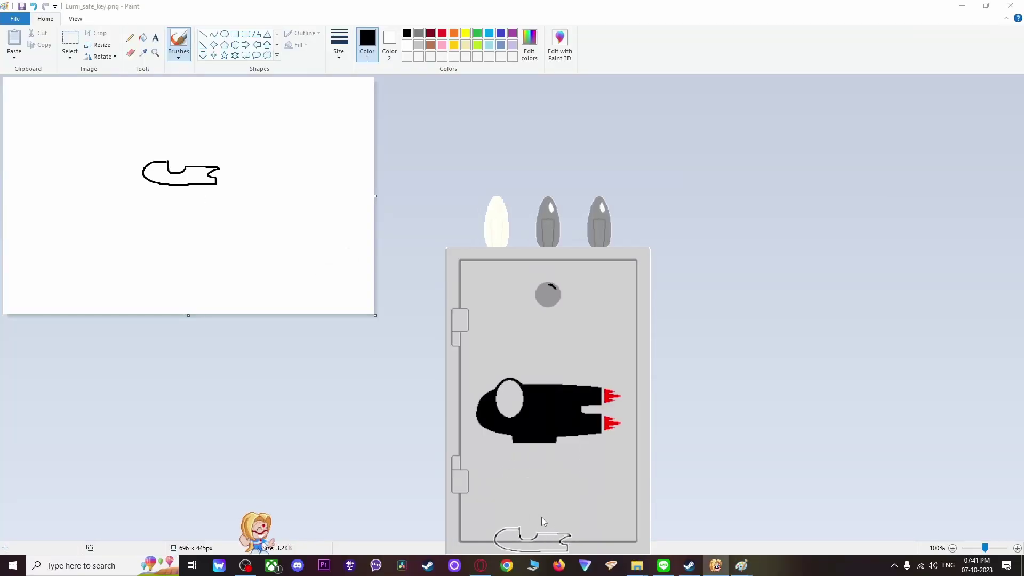
left_click(573, 489)
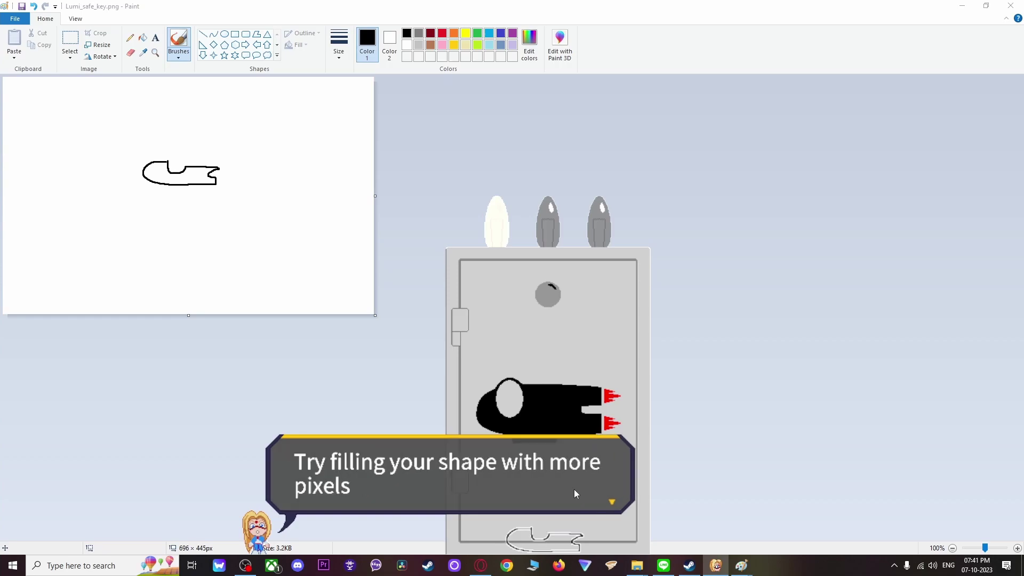
left_click(574, 488)
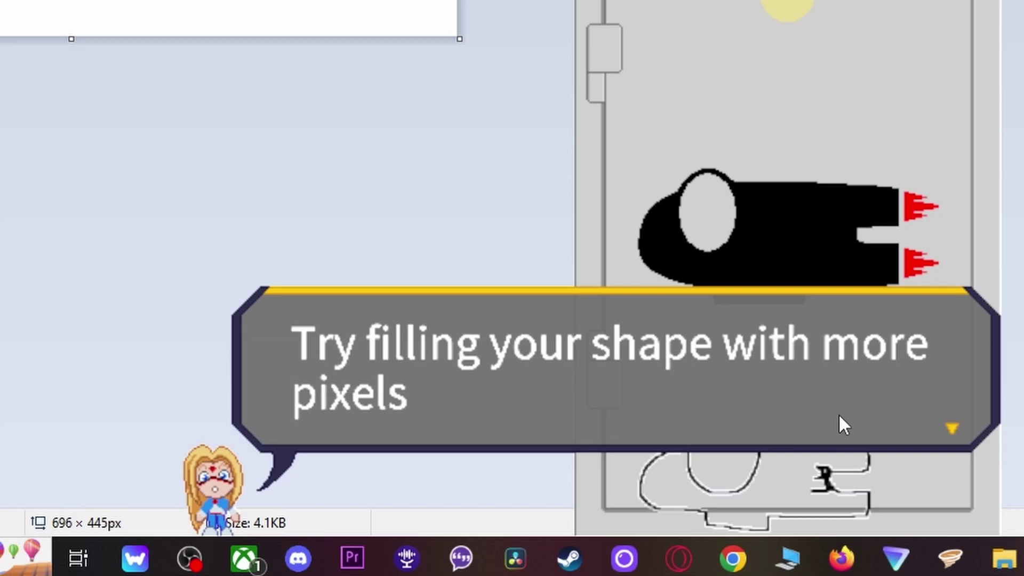
left_click(838, 413)
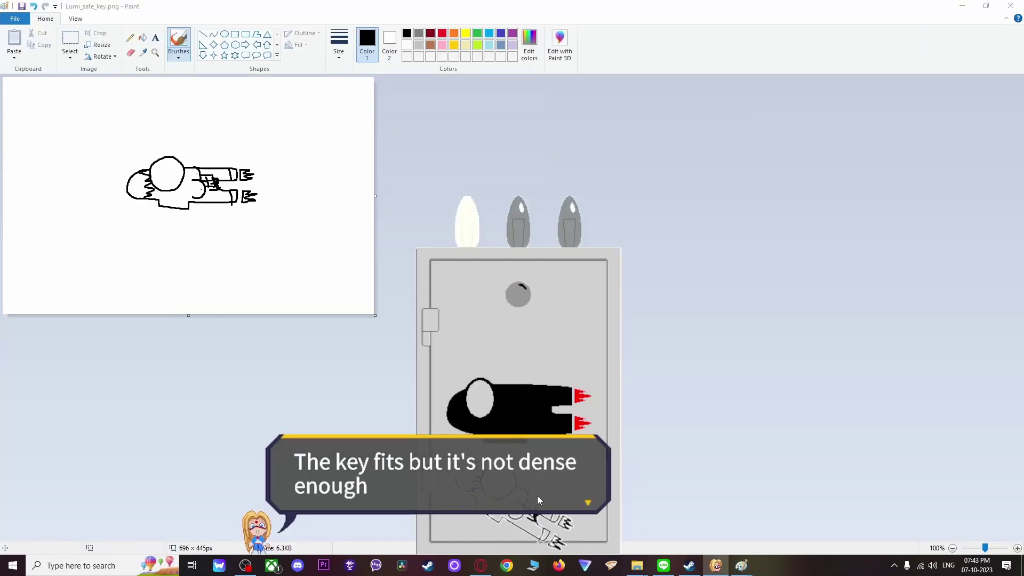
left_click(561, 494)
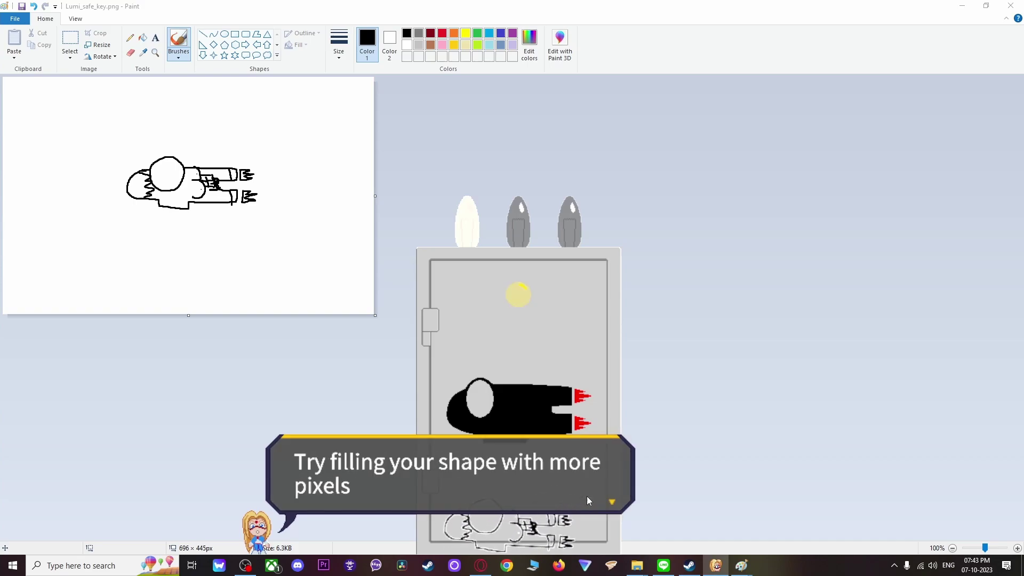
left_click(587, 496)
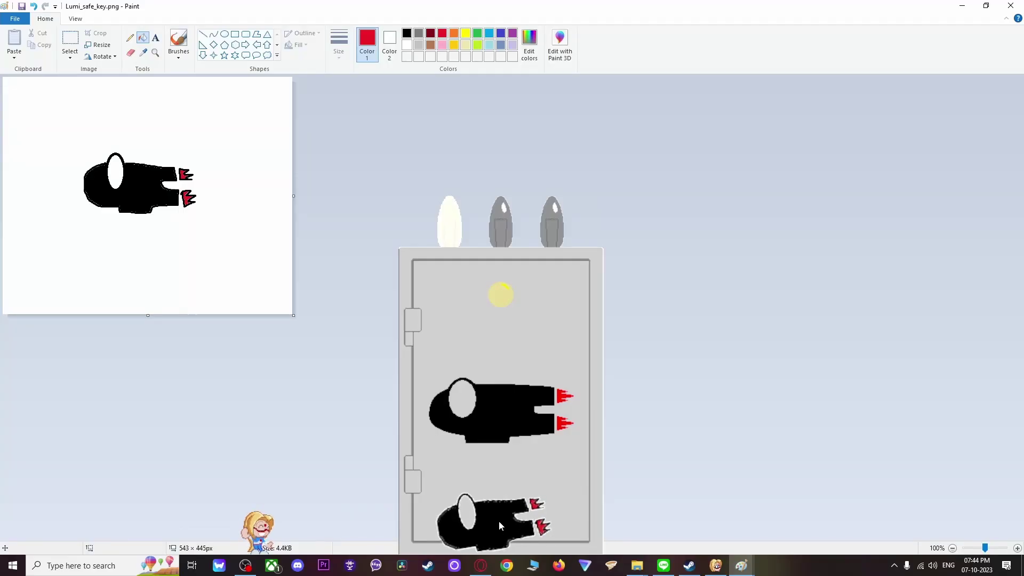
Drag the filled key into the safe's keyhole and finish Lumi's dialogue to unlock it
left_click_drag(499, 521, 500, 413)
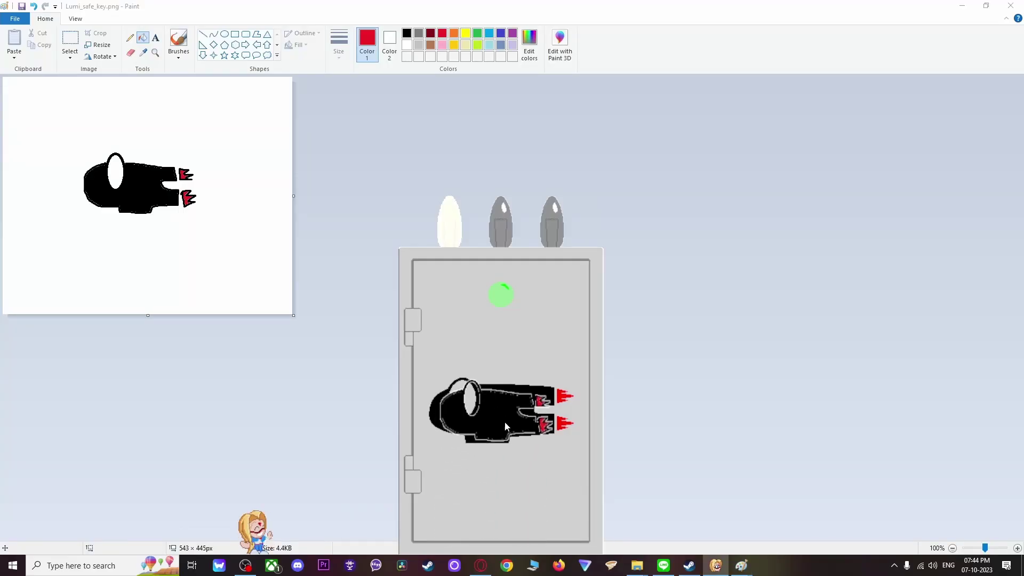
left_click(562, 514)
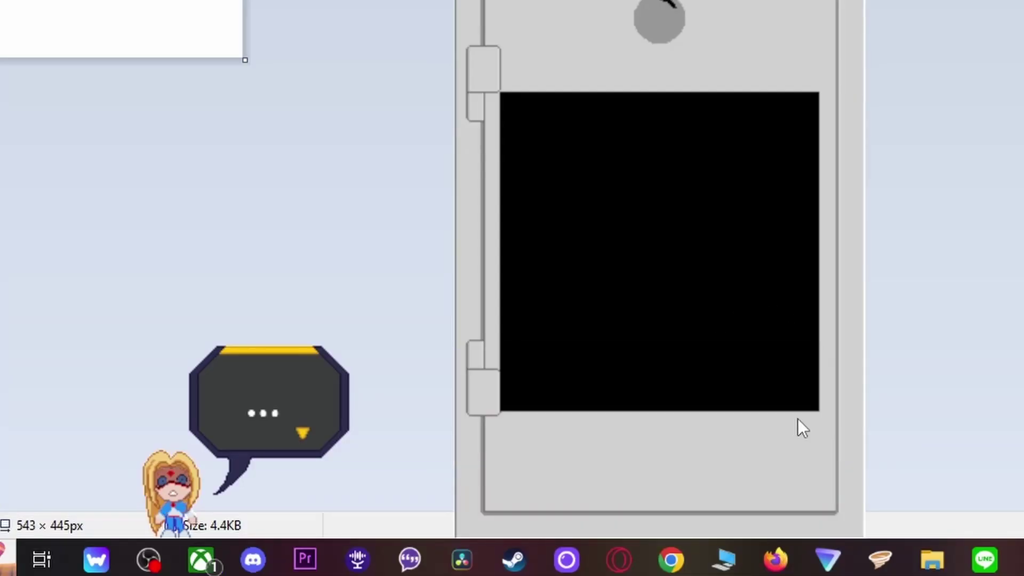
left_click(295, 415)
left_click(300, 415)
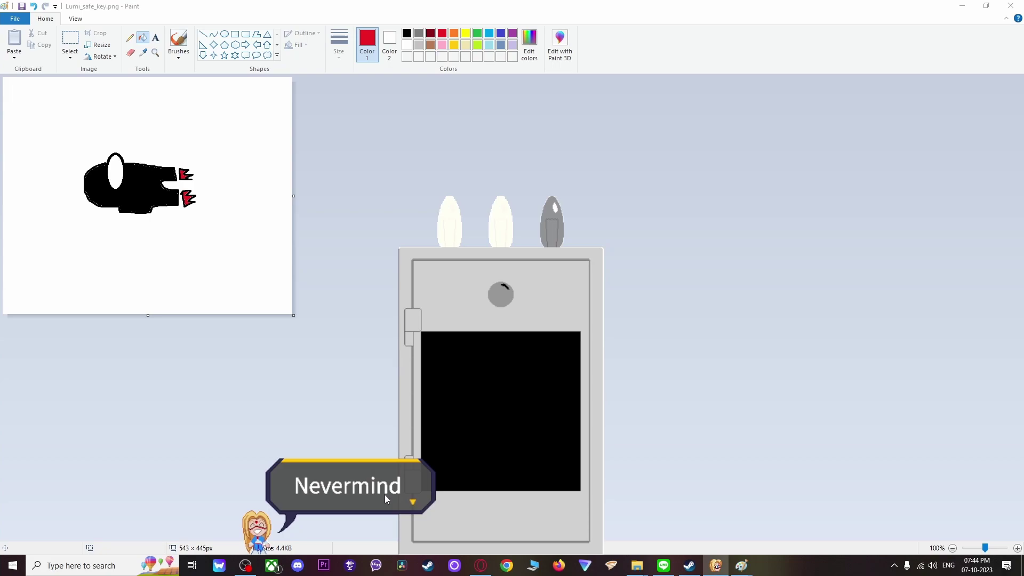
left_click(389, 494)
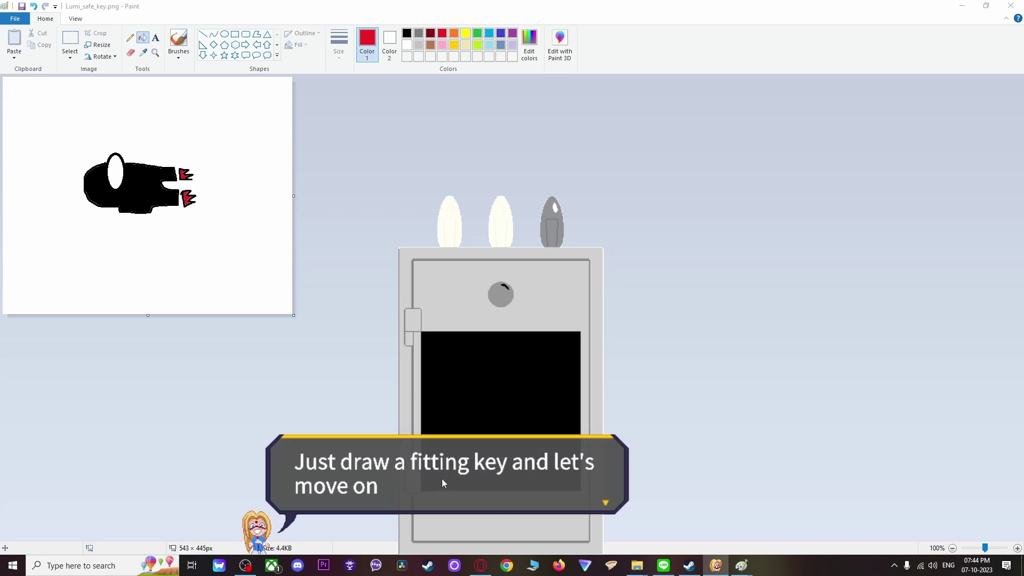
left_click(527, 484)
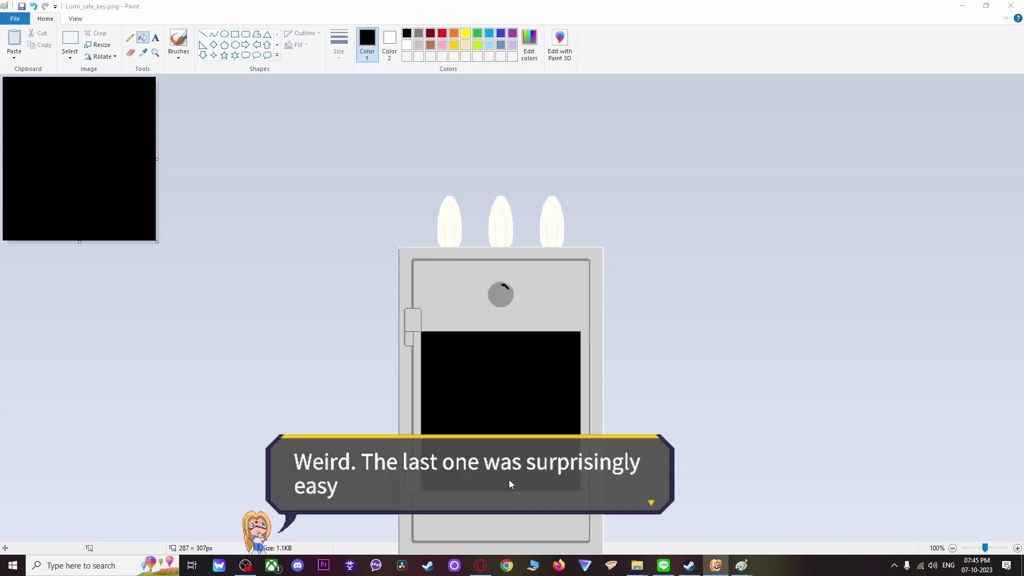
Advance Lumi's remarks and decryption explanation until the Memory Loader window appears
left_click(538, 480)
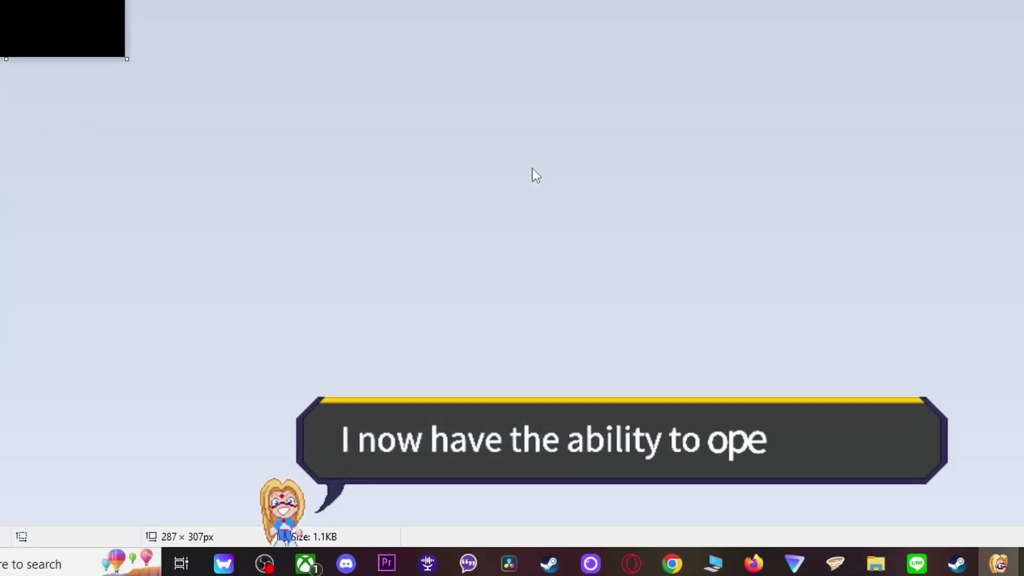
left_click(687, 451)
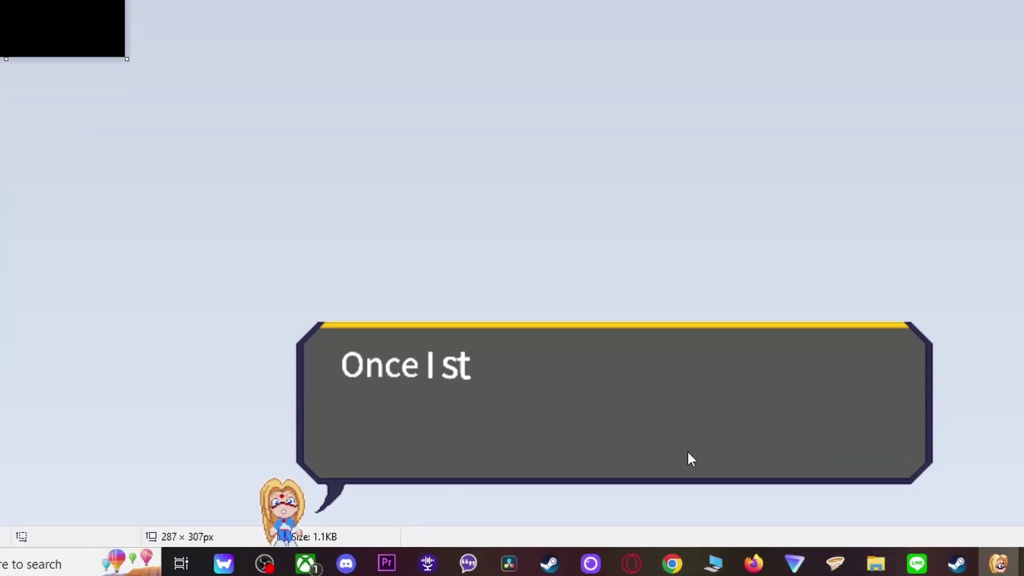
left_click(615, 415)
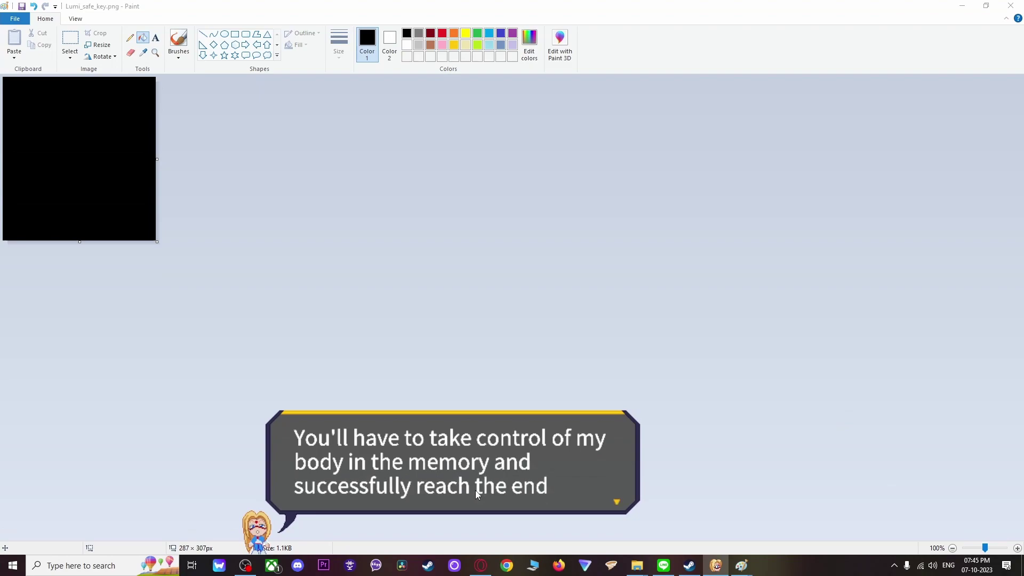
left_click(475, 490)
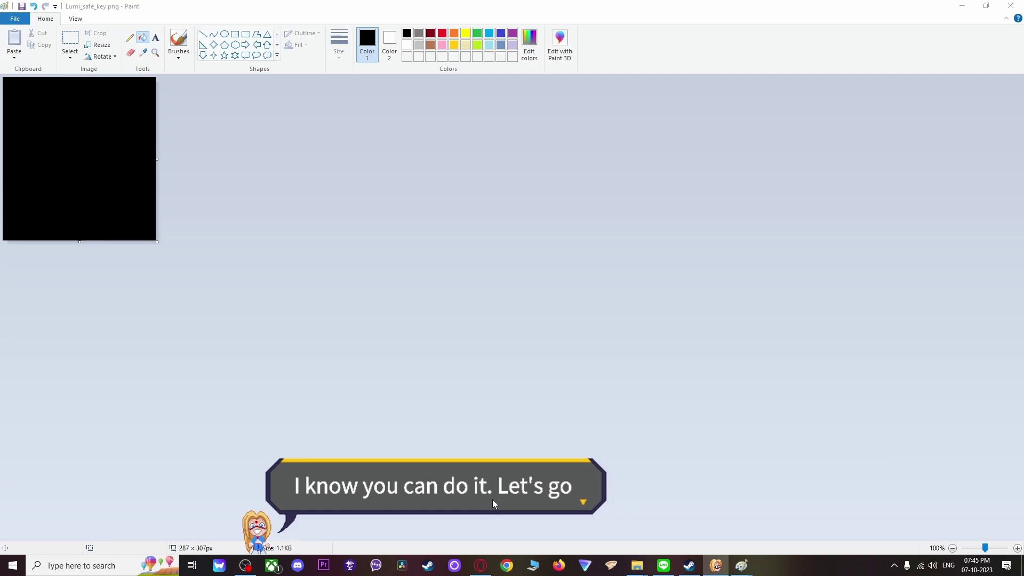
left_click(492, 497)
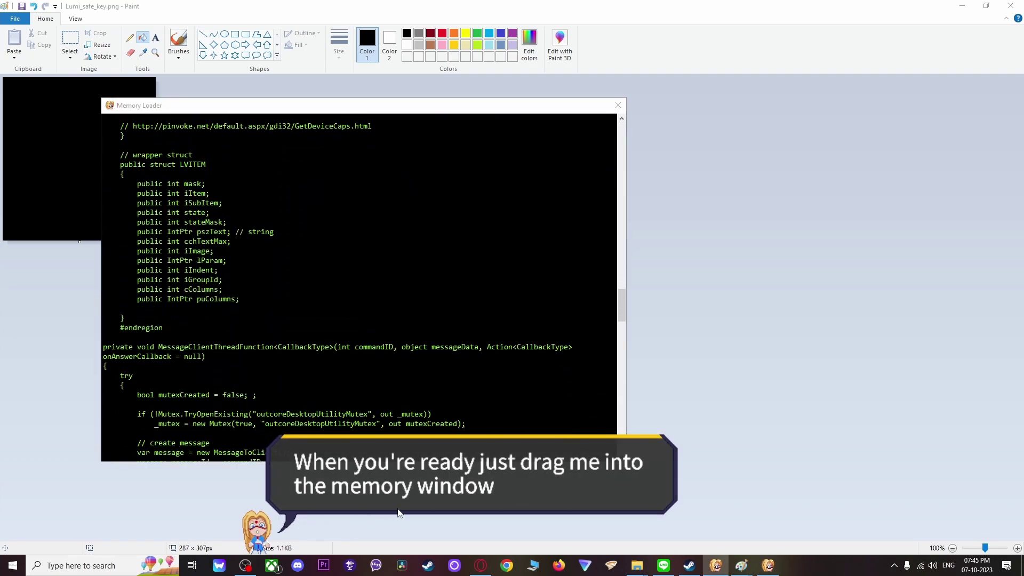
Drag Lumi into the Memory Loader and choose WASD + Space + Mouse controls
left_click_drag(256, 527, 468, 301)
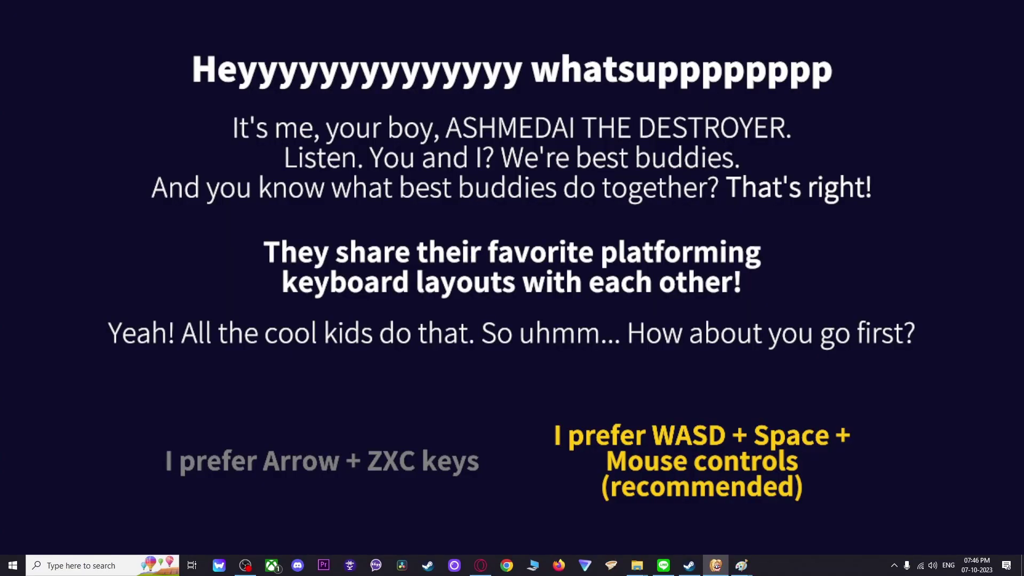
key("Return")
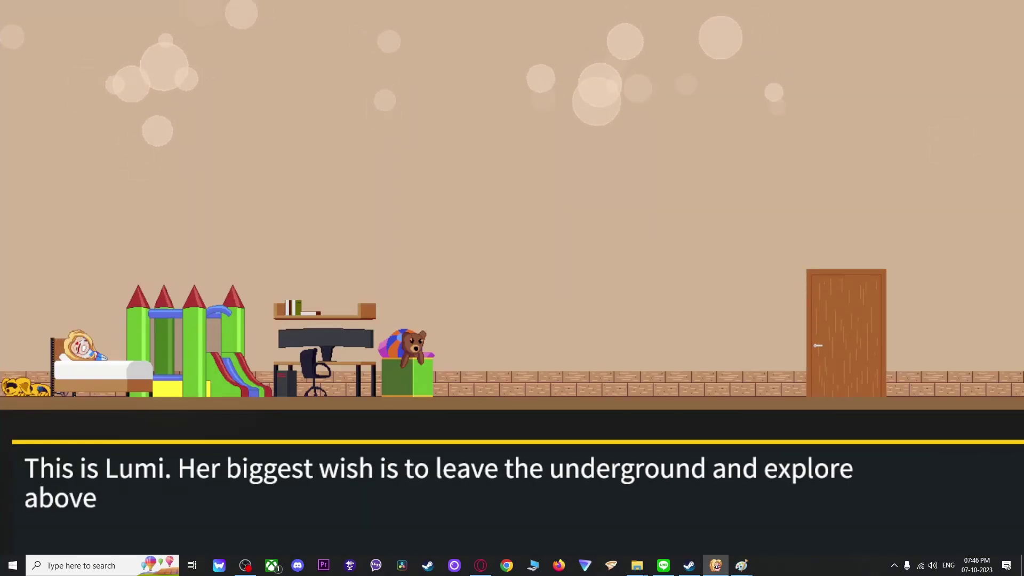
Advance the story and birthday narration to the adventure question
key("Return")
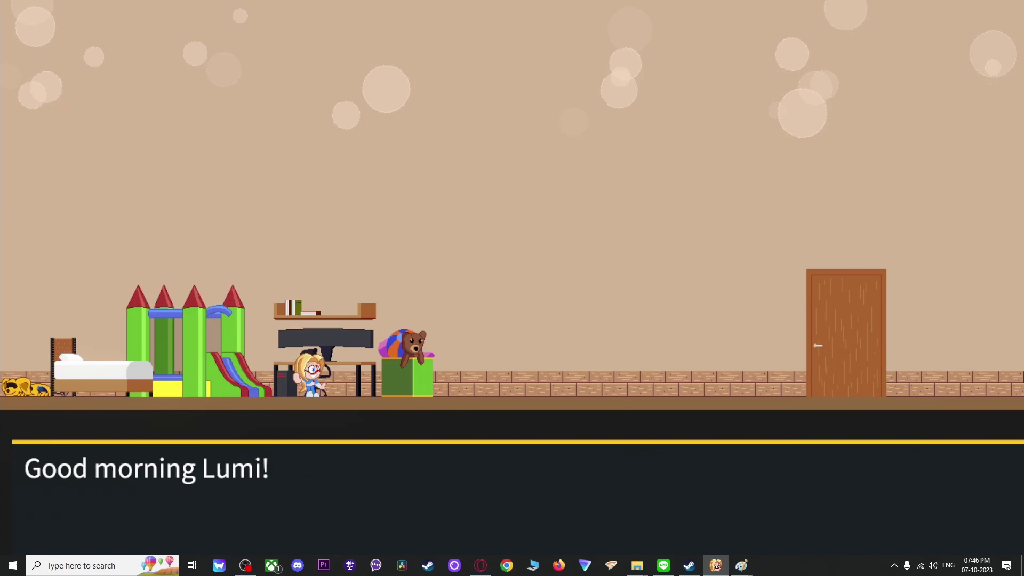
key("Return")
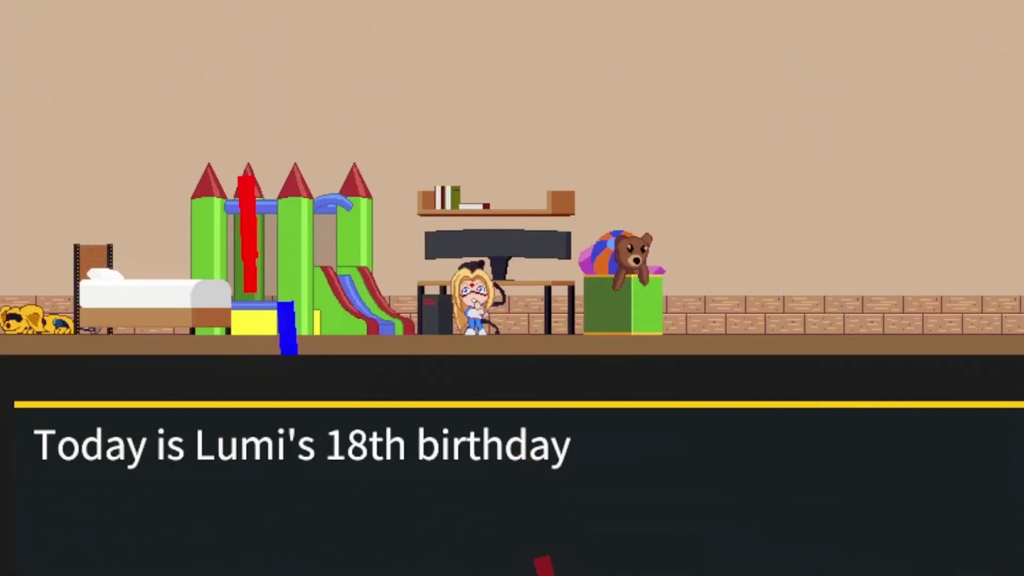
key("Return")
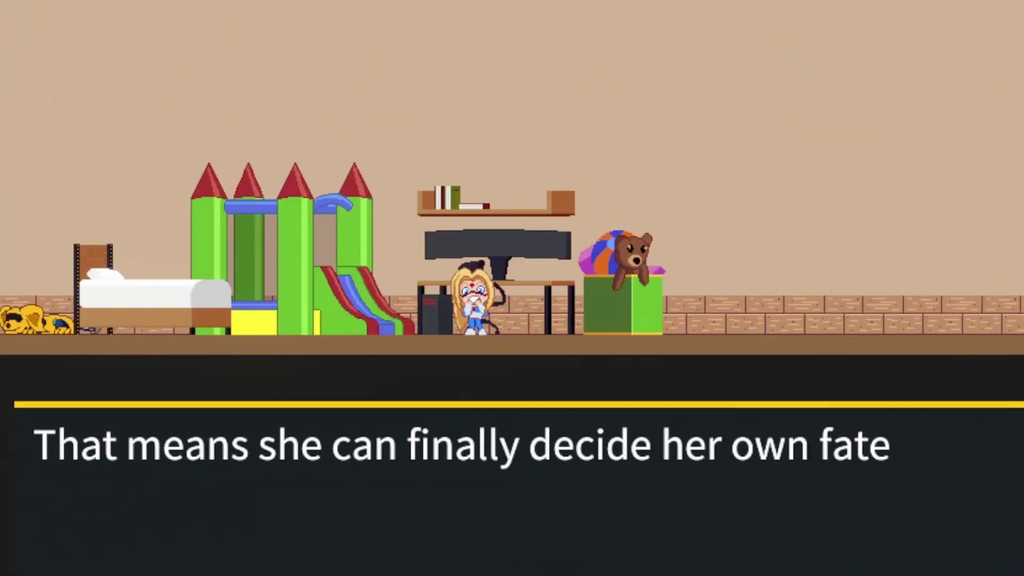
key("Return")
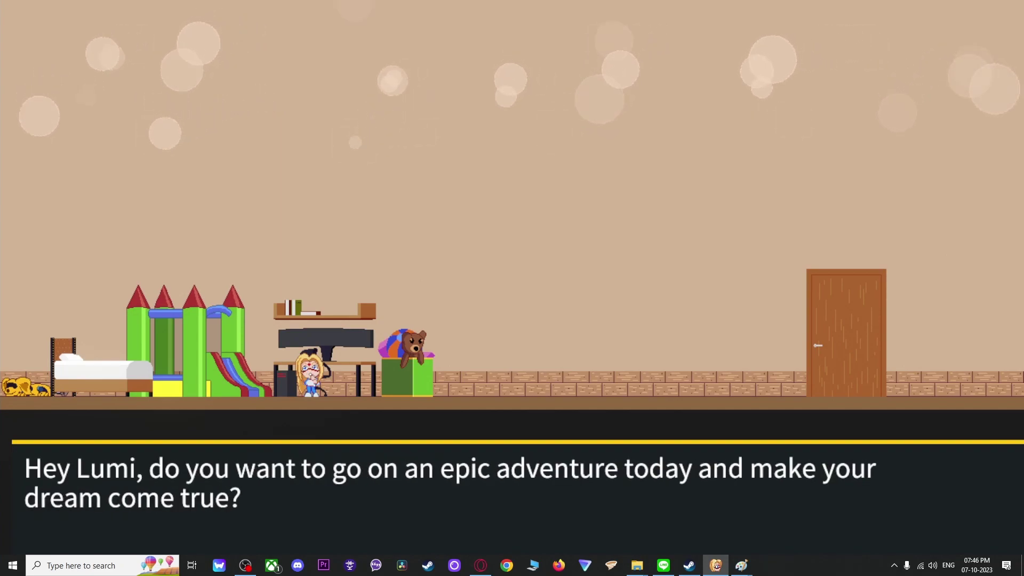
Select '> Yes' to going on the adventure and confirm it
key("Return")
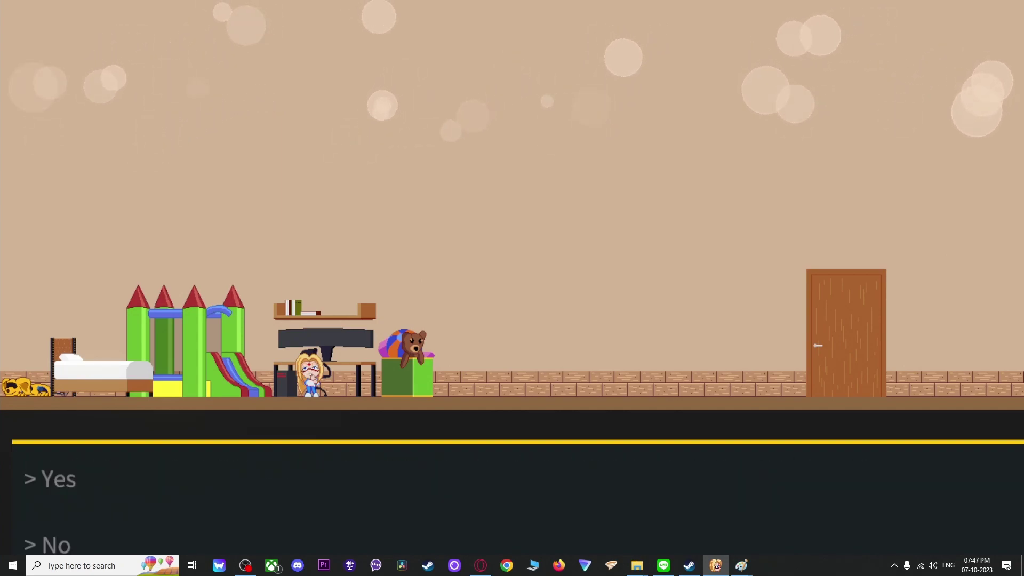
key("Down")
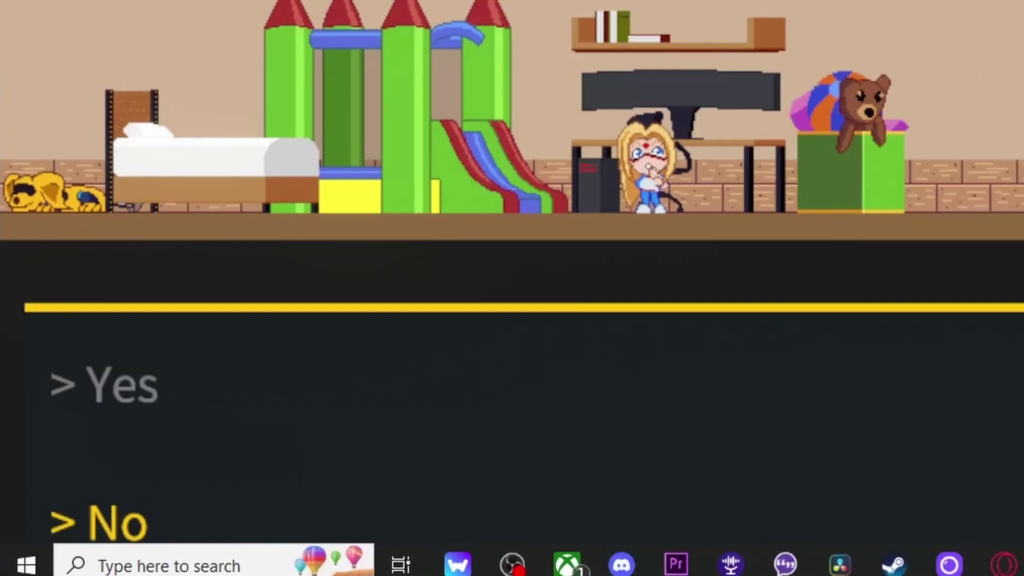
key("Up")
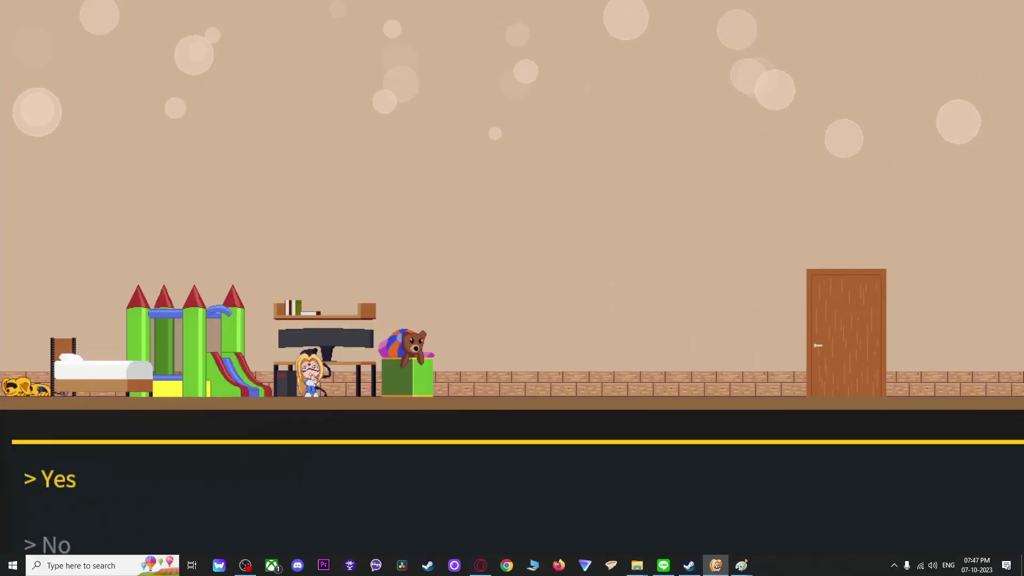
key("Return")
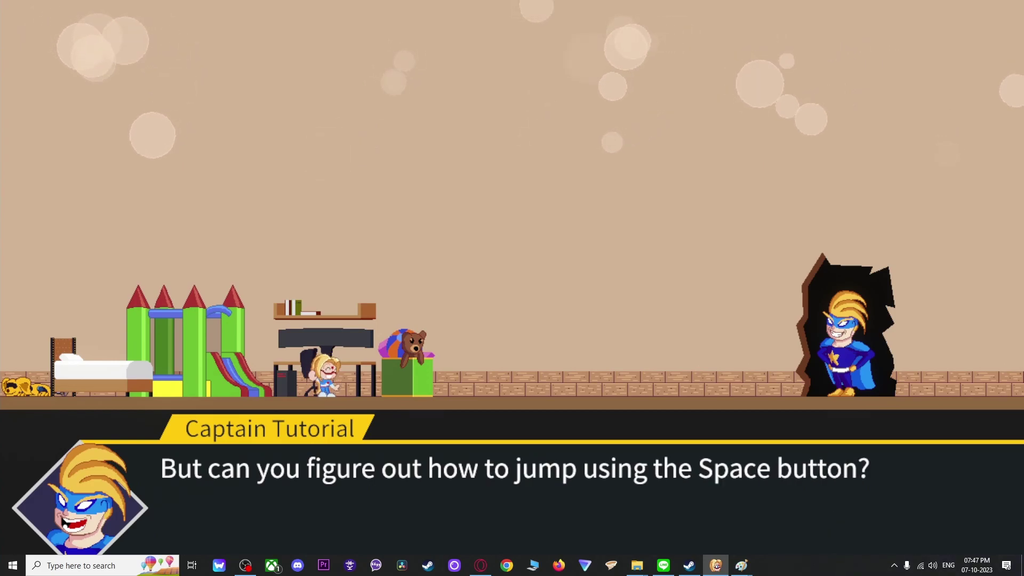
Make Lumi jump with Space as Captain Tutorial asks
key("space")
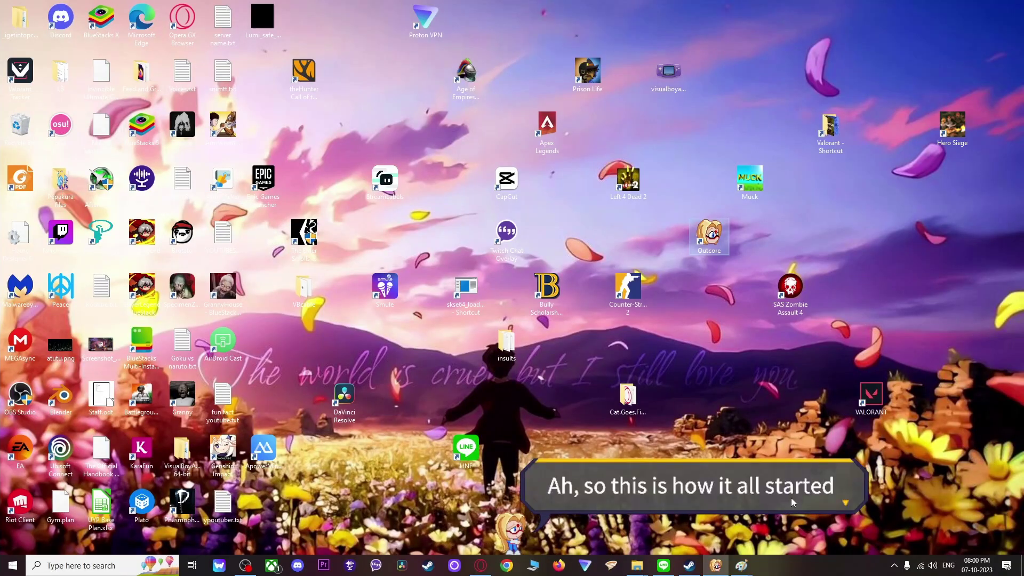
Advance Lumi's remarks about her dad and the TV show through to her welcome-back greeting
left_click(751, 499)
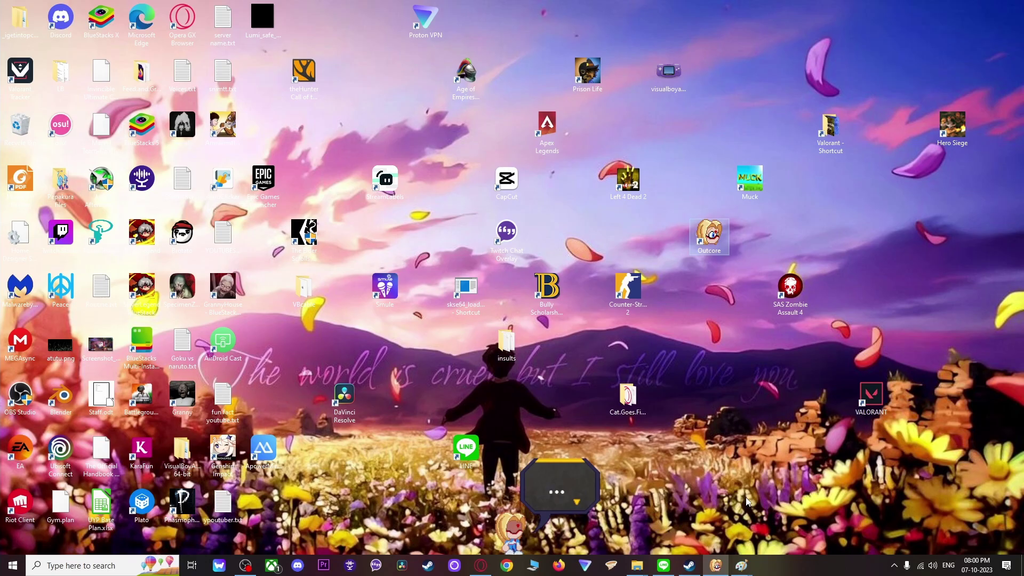
left_click(583, 486)
left_click(450, 433)
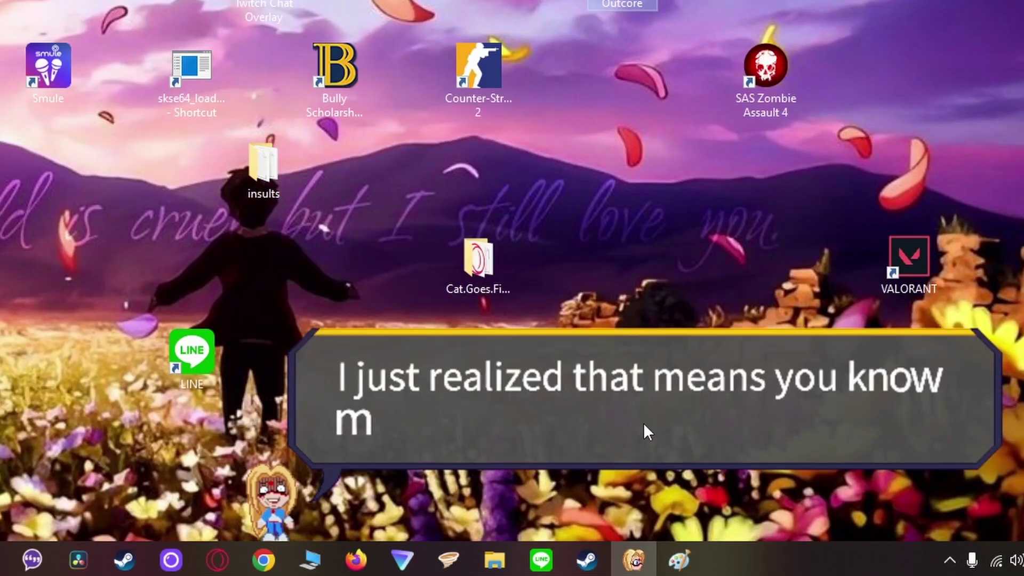
left_click(646, 427)
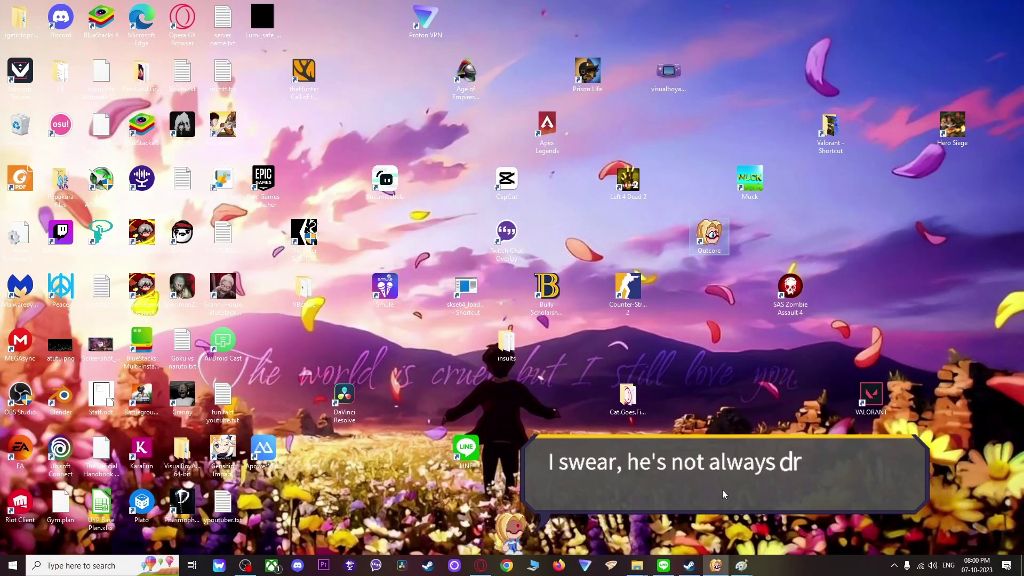
left_click(722, 489)
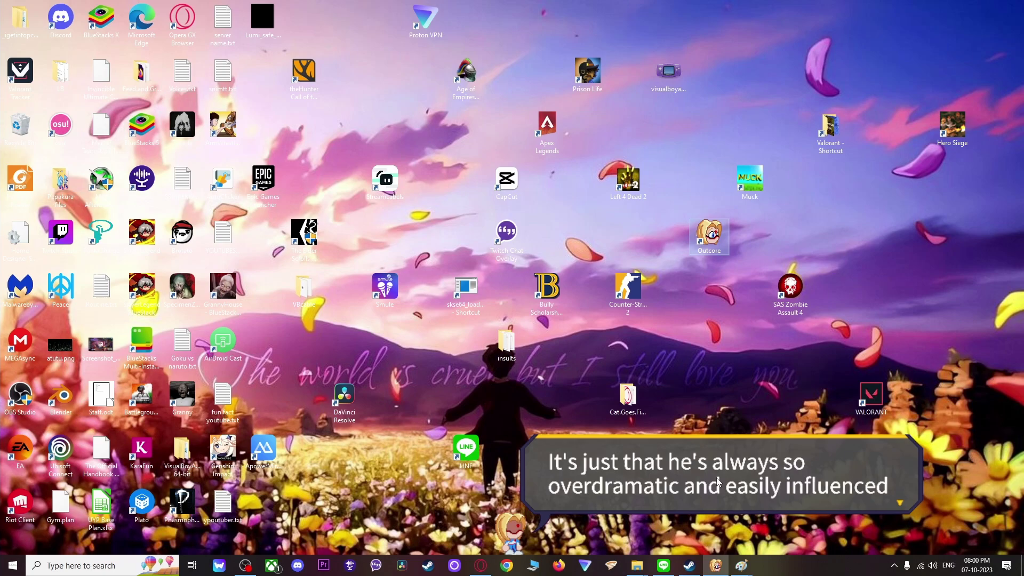
left_click(718, 484)
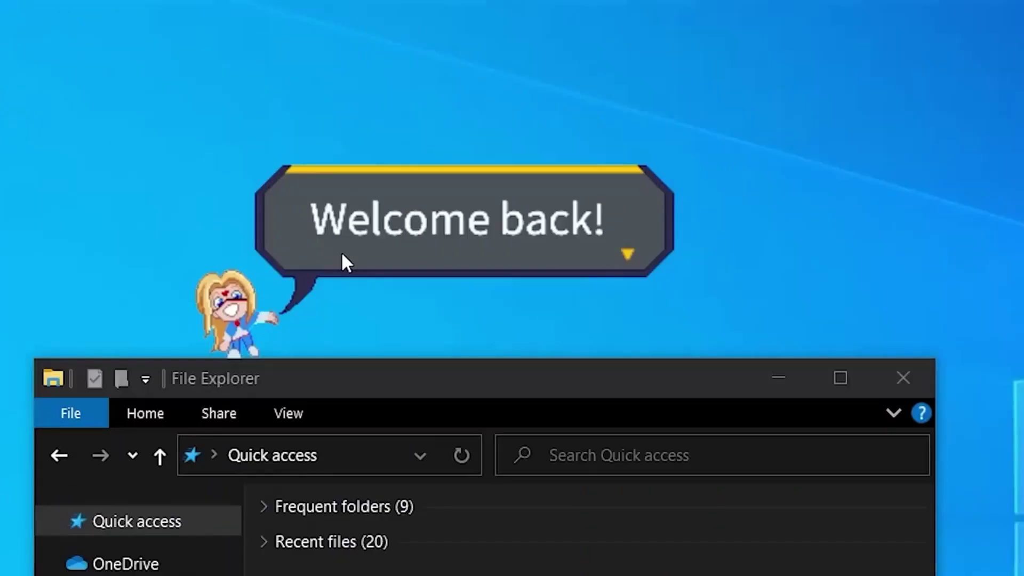
left_click(341, 251)
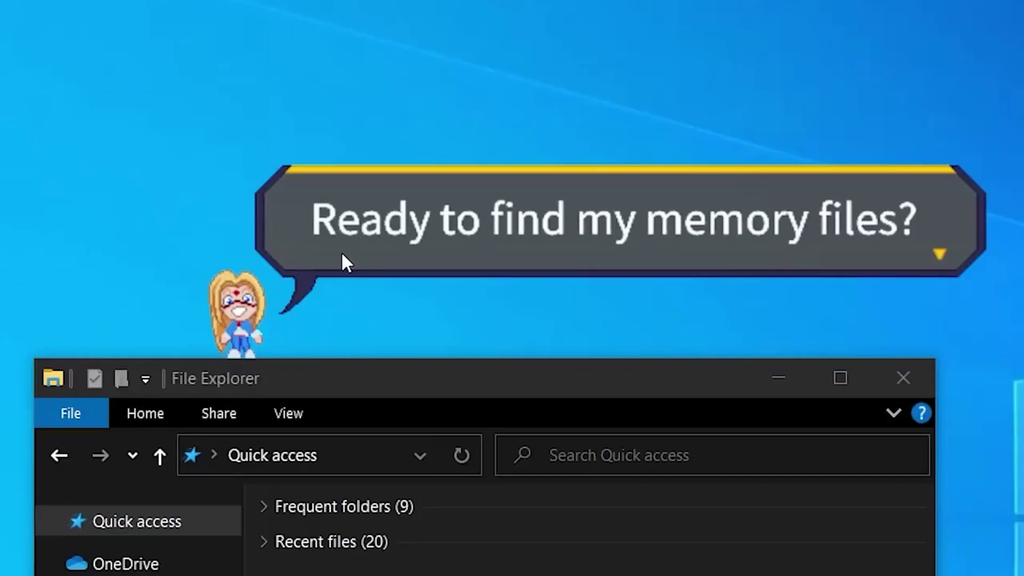